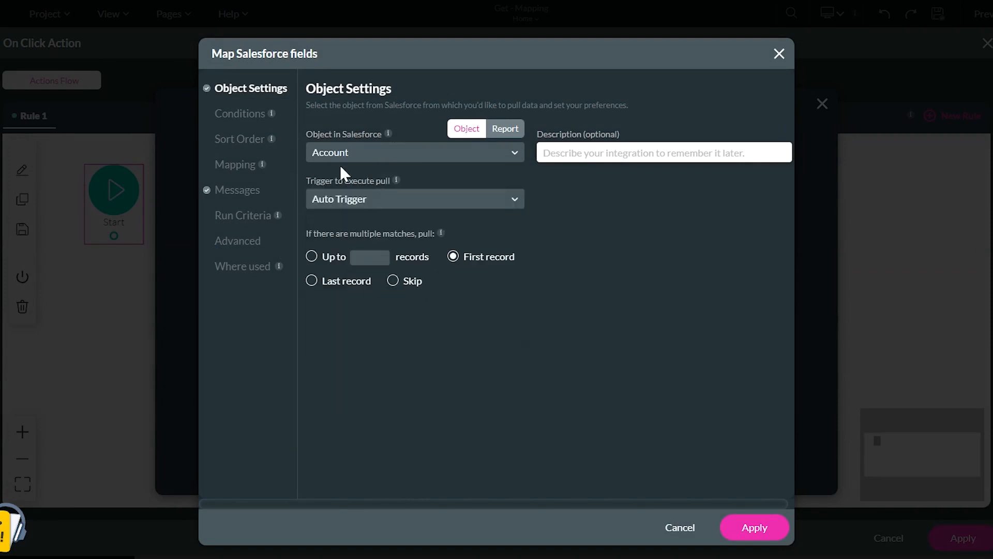
Step: Set the trigger of the Account pull to User action and open its conditions
click(355, 199)
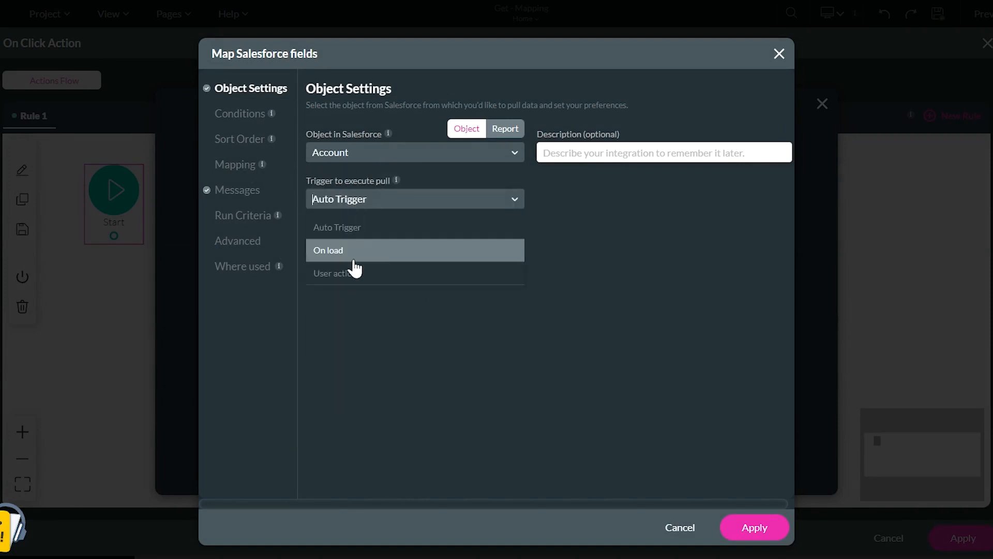
click(354, 273)
click(242, 115)
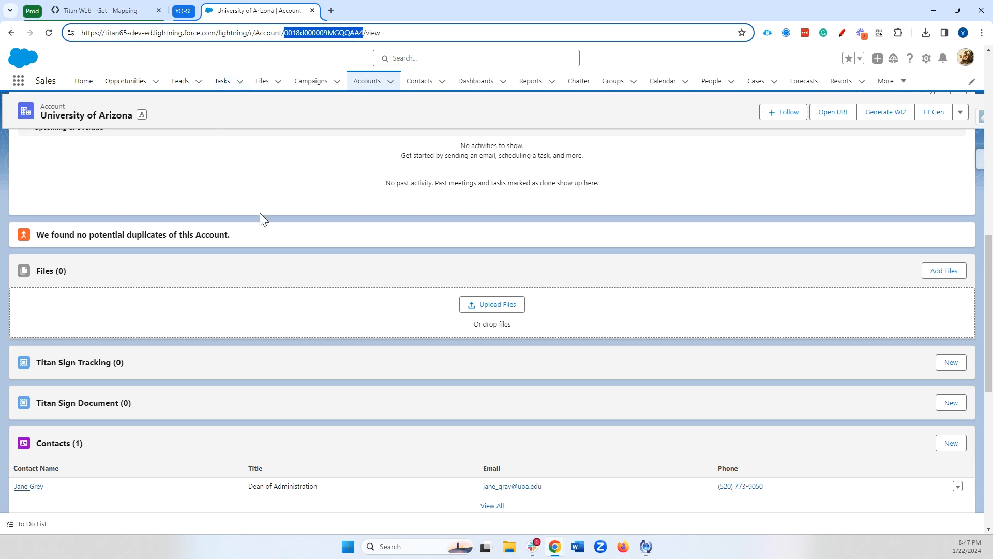
Step: Examine the created date in the University of Arizona account's details in Salesforce, and return to the Titan project
scroll(264, 223, up, 10)
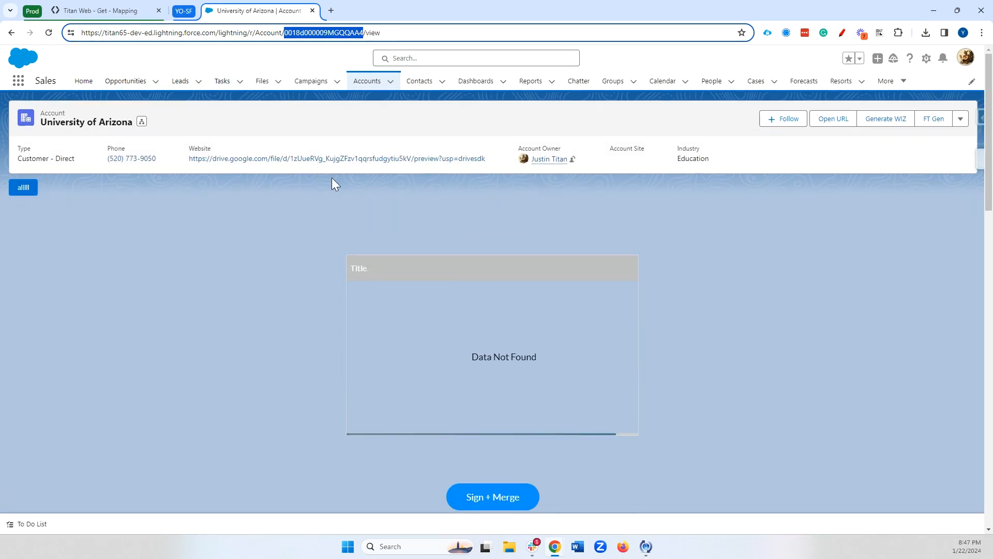
scroll(332, 182, down, 7)
click(143, 244)
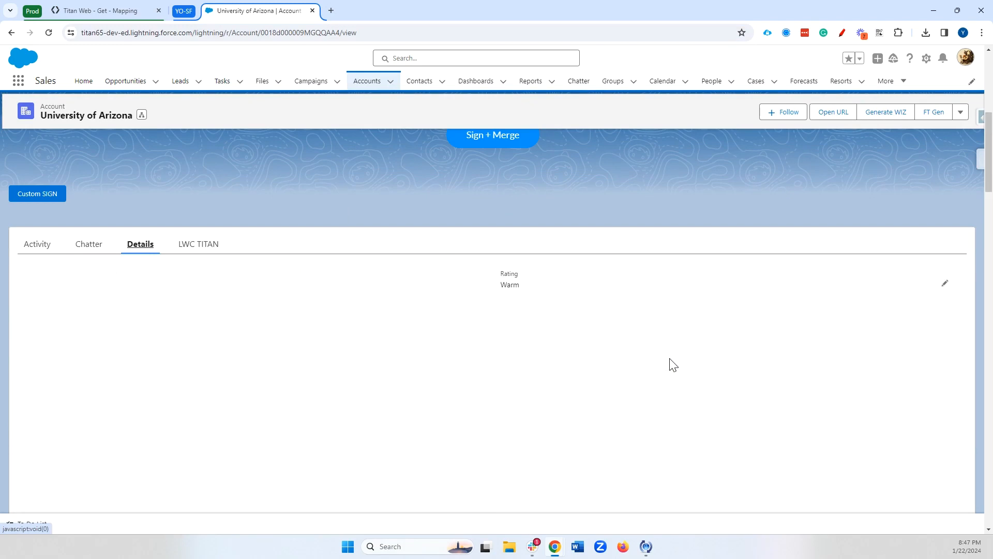
scroll(673, 365, down, 15)
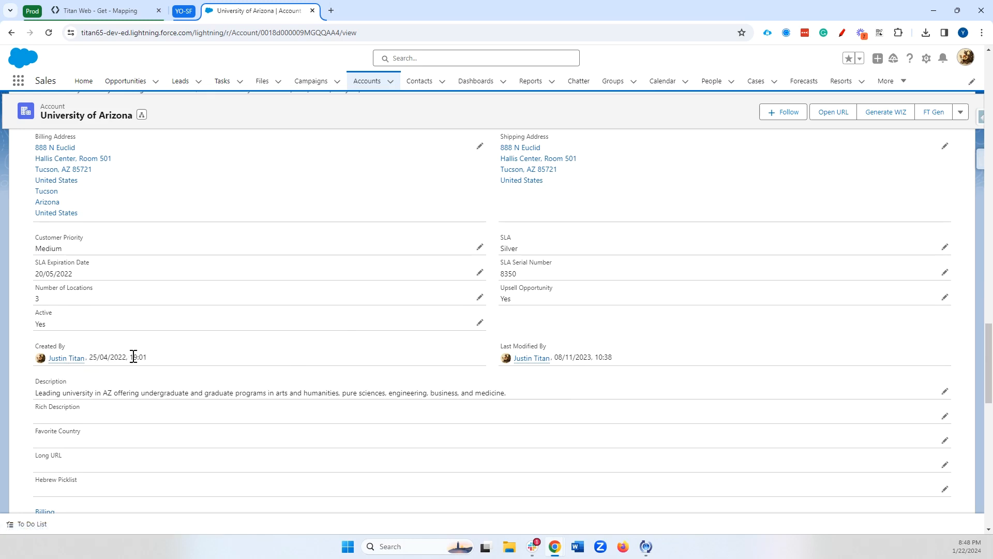
scroll(213, 355, down, 1)
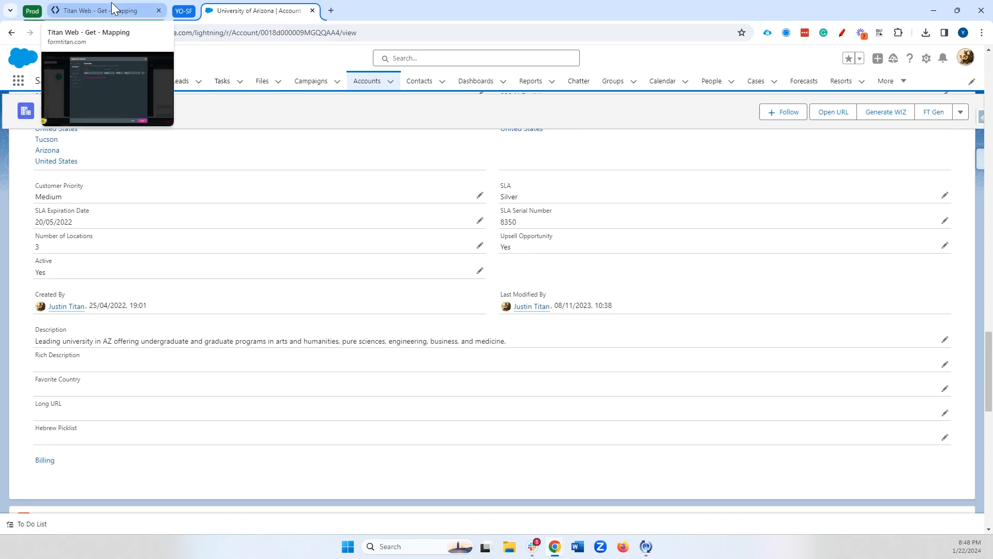
click(110, 3)
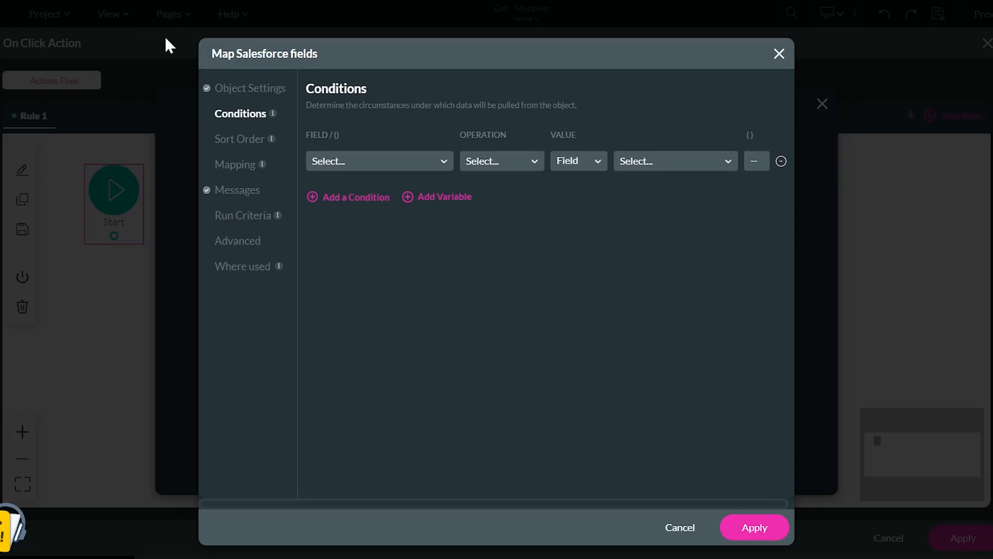
Step: Add a condition that Account ID equals a static value and paste the copied Salesforce record ID
click(379, 153)
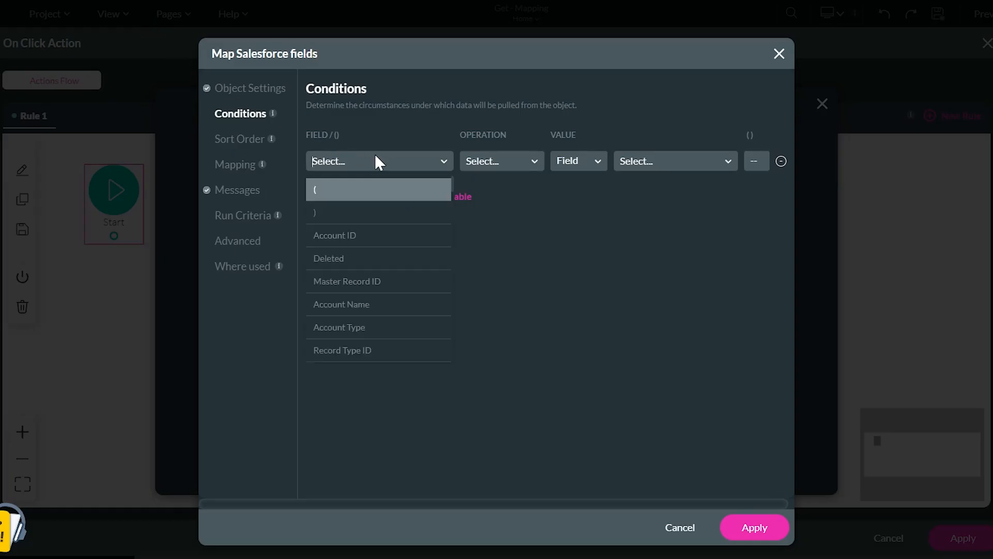
click(365, 235)
click(474, 169)
click(472, 212)
click(577, 161)
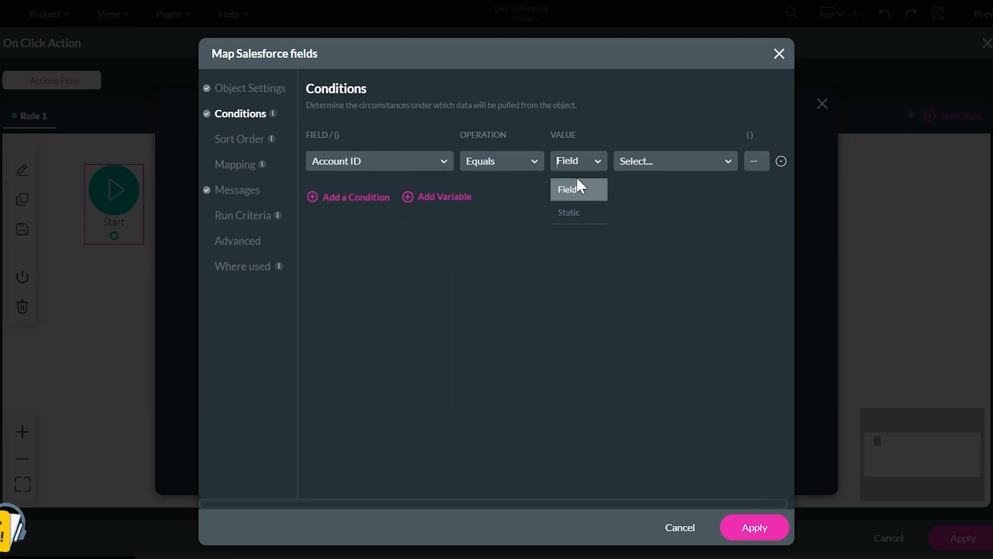
click(572, 211)
click(647, 161)
key(ctrl+v)
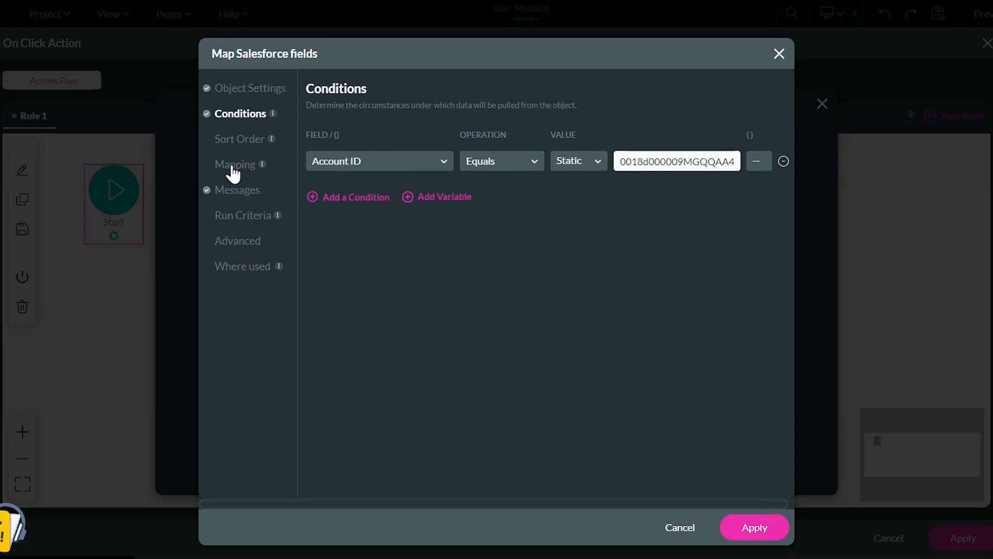
Step: Map the Title element to the Created Date field, apply the mapping and close the Salesforce integration list
click(235, 165)
click(543, 323)
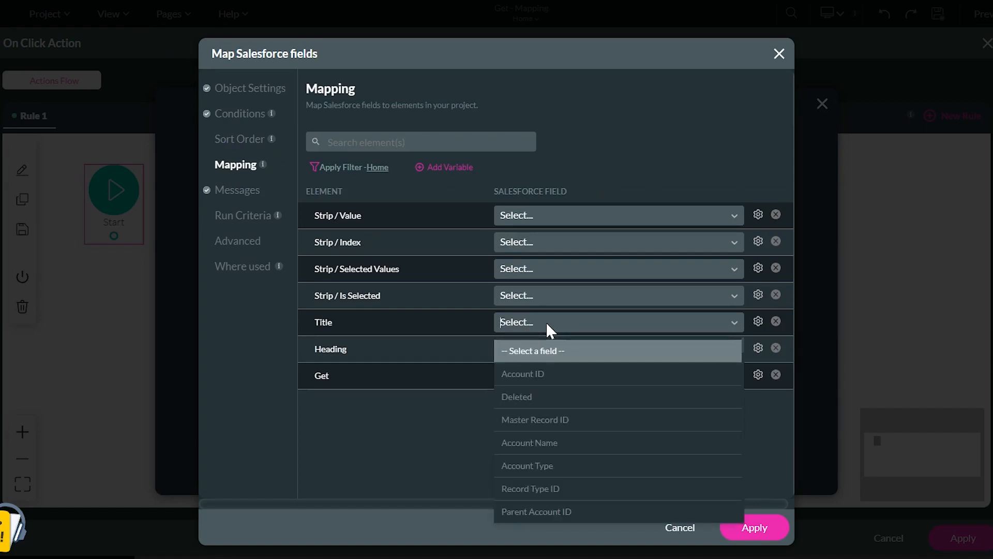
text(date)
click(549, 352)
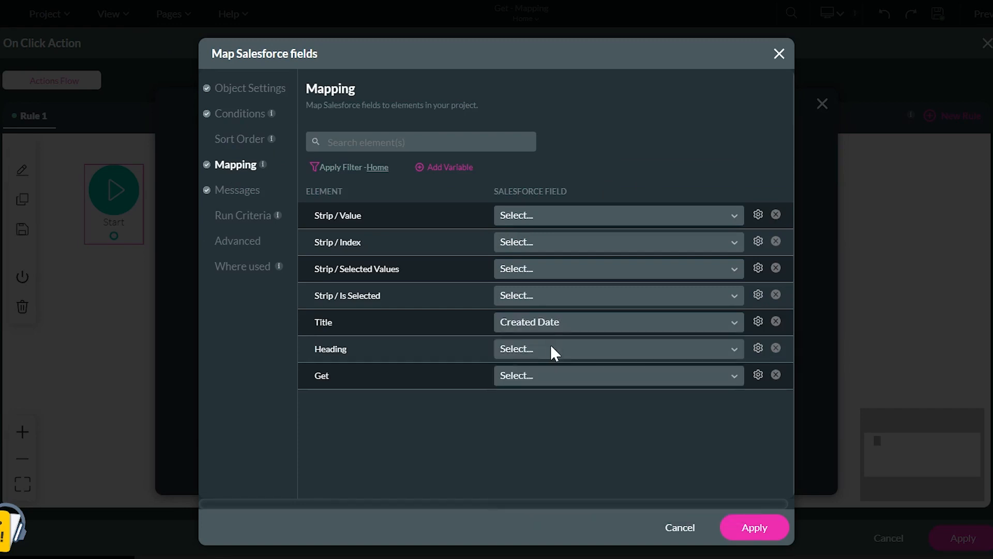
click(771, 527)
click(751, 468)
Step: Choose #1 Account (get) as the button's integration action and apply the on-click flow
click(439, 209)
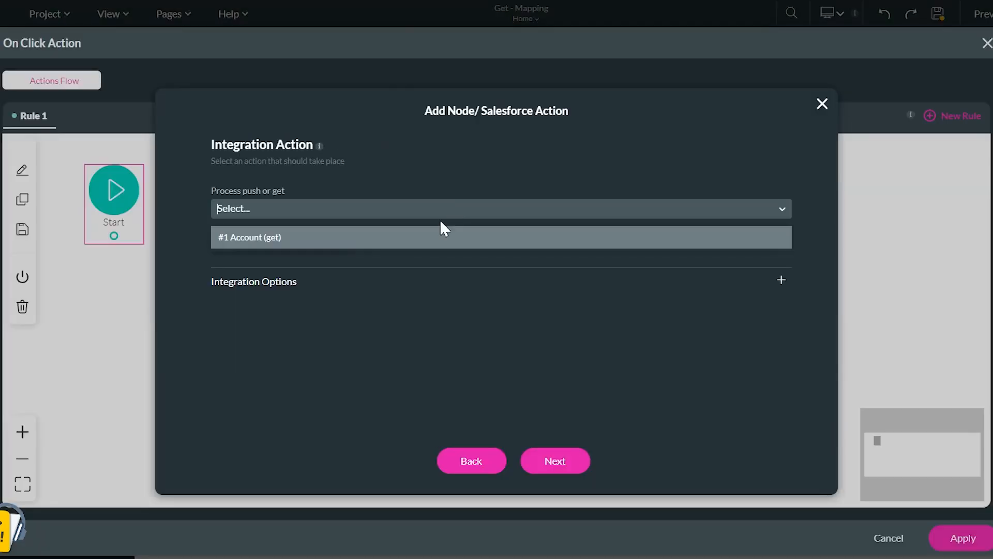
click(409, 237)
click(554, 461)
click(962, 538)
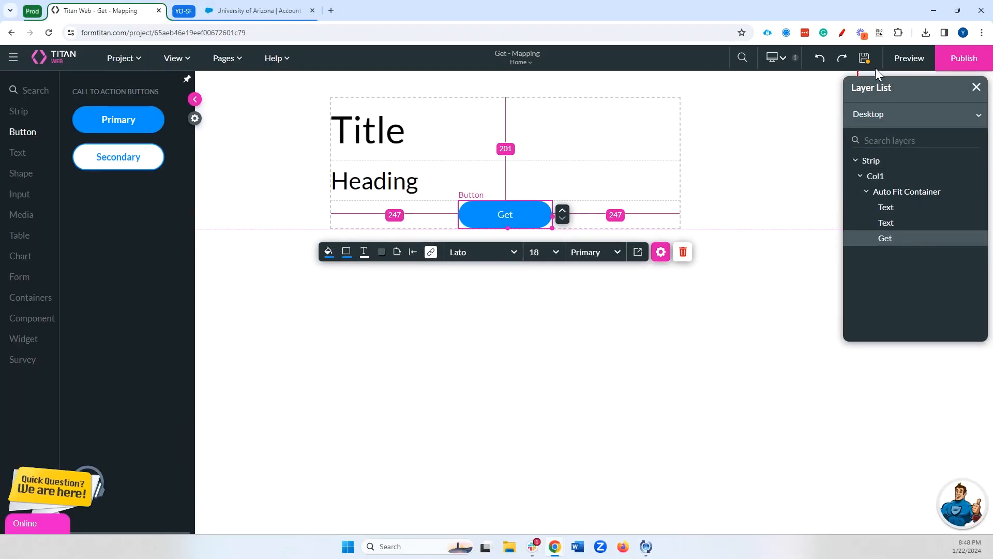
Step: Preview the project, run Get to check how the created date displays in the title, and close the preview
click(983, 15)
click(498, 191)
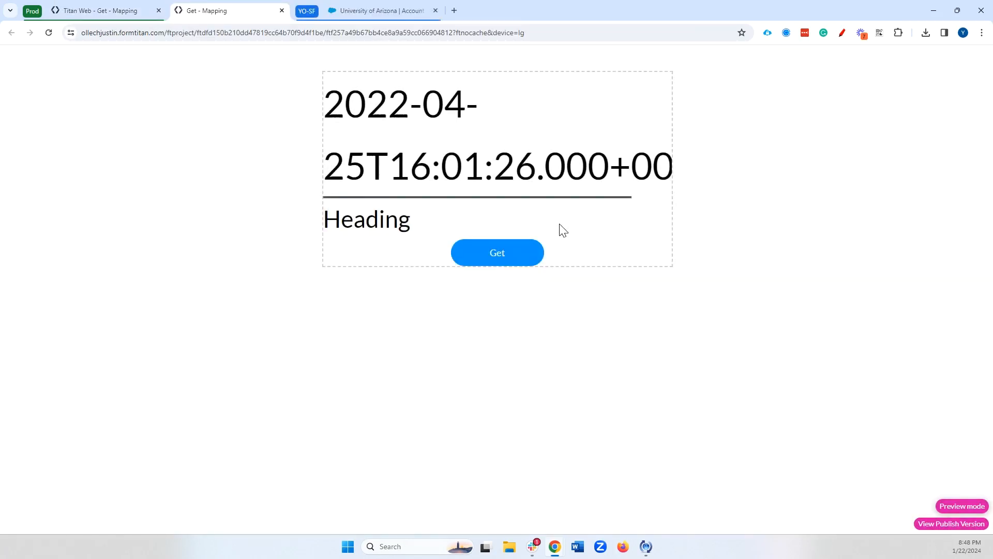
drag(353, 100, 625, 165)
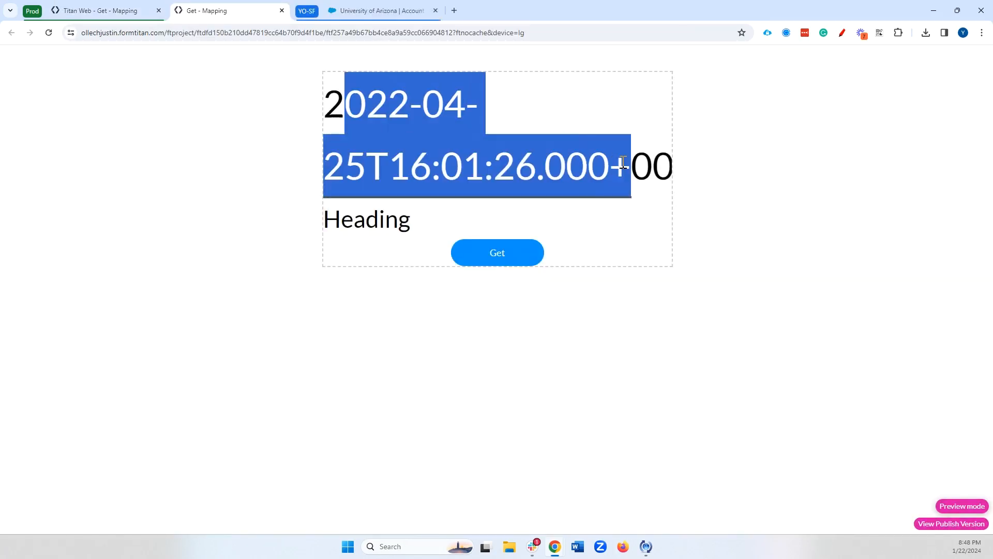
triple_click(625, 164)
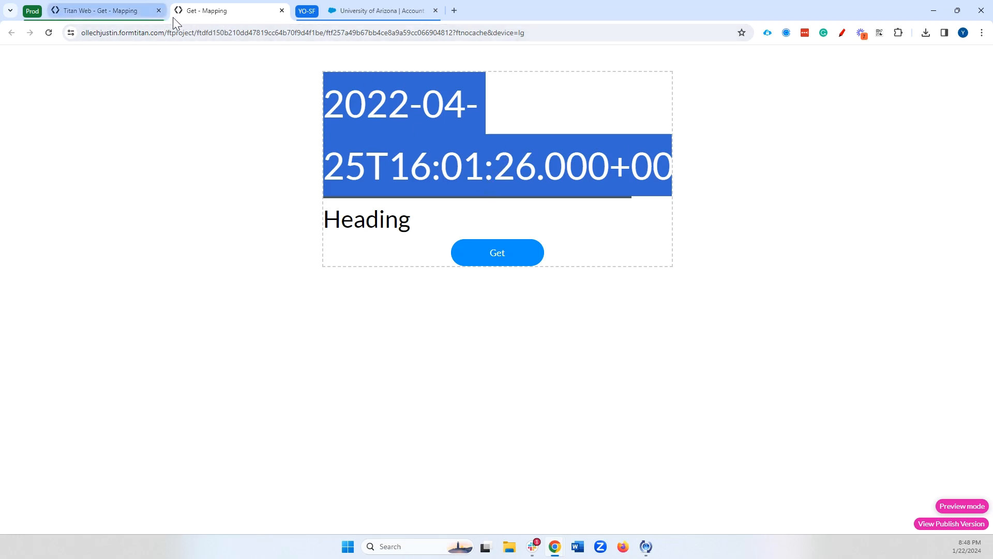
click(282, 11)
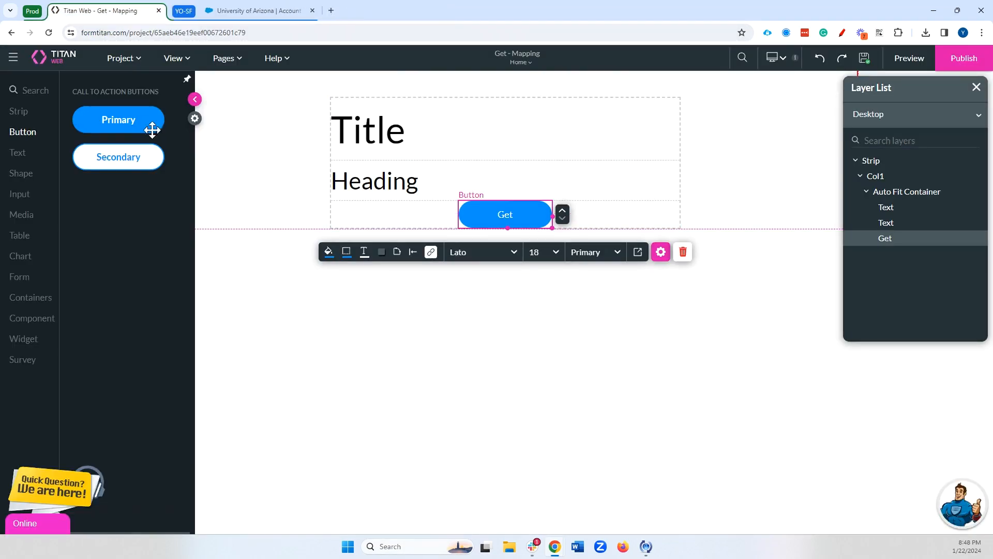
Step: Open the existing Account get integration from the project's Salesforce settings and show its field mapping
click(194, 117)
click(57, 226)
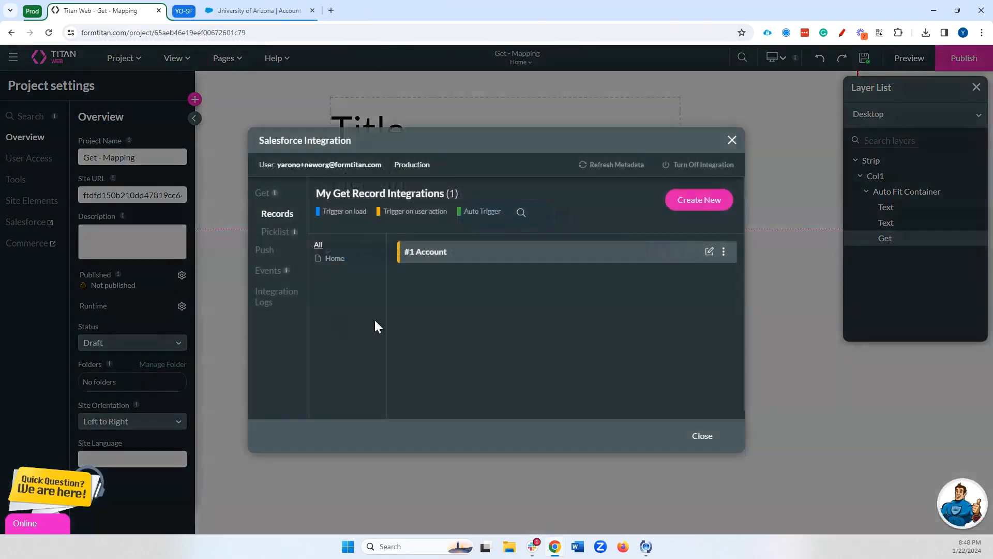
click(753, 247)
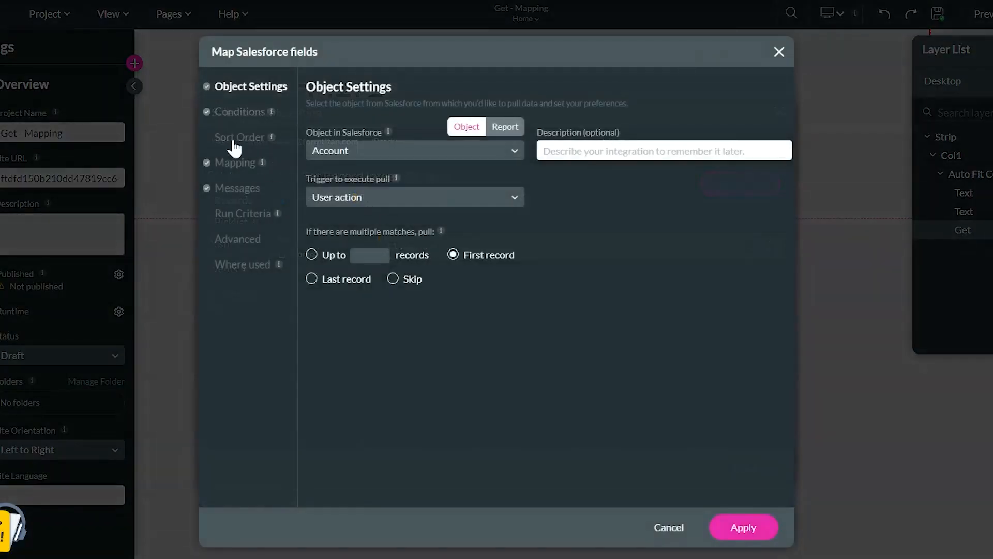
click(231, 111)
click(228, 162)
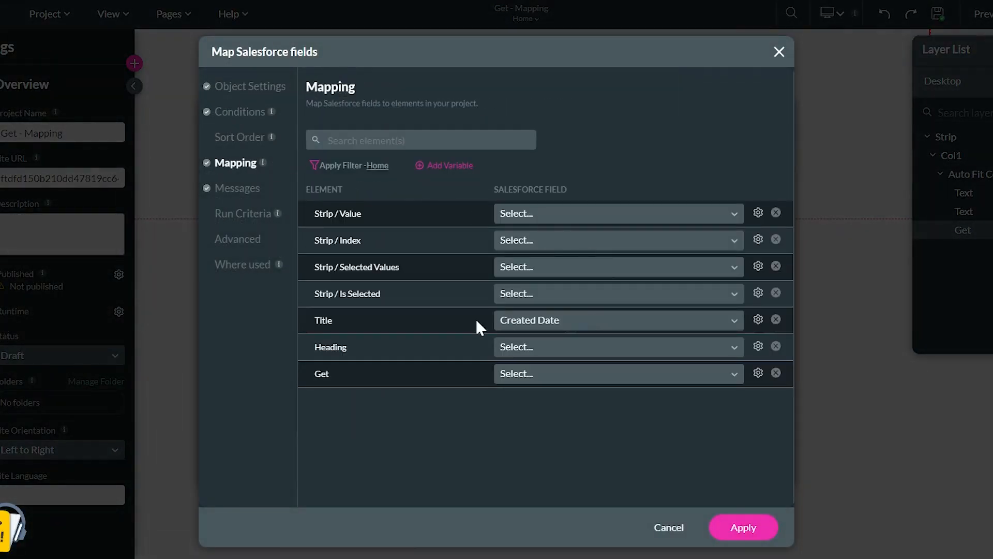
Step: Enable Date/Time formatting on the Title mapping with DD/MM/YYYY HH:mm plus AM/PM, leaving prefix and postfix empty, and apply the integration changes
click(758, 320)
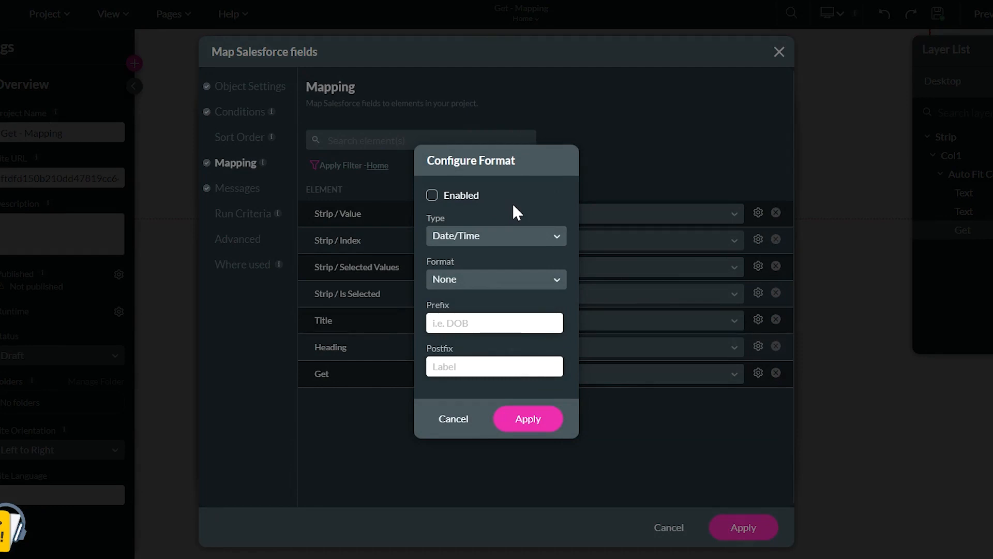
click(432, 195)
click(526, 280)
scroll(505, 355, down, 10)
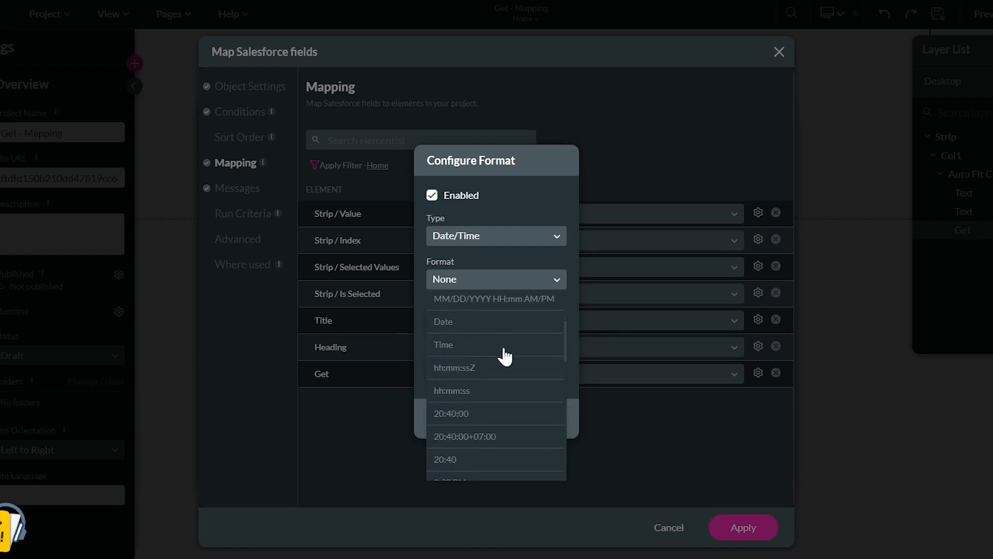
scroll(505, 356, down, 3)
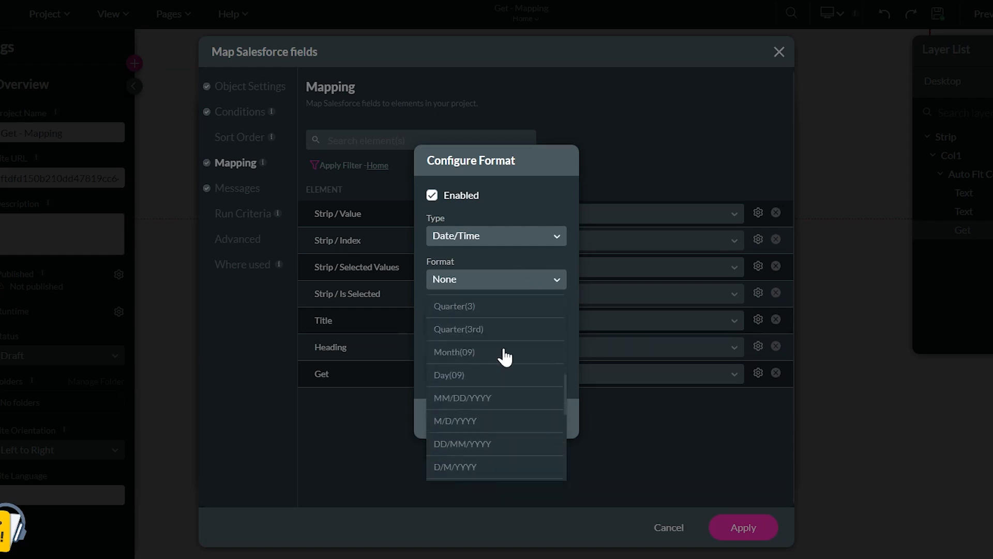
scroll(506, 355, up, 10)
click(510, 341)
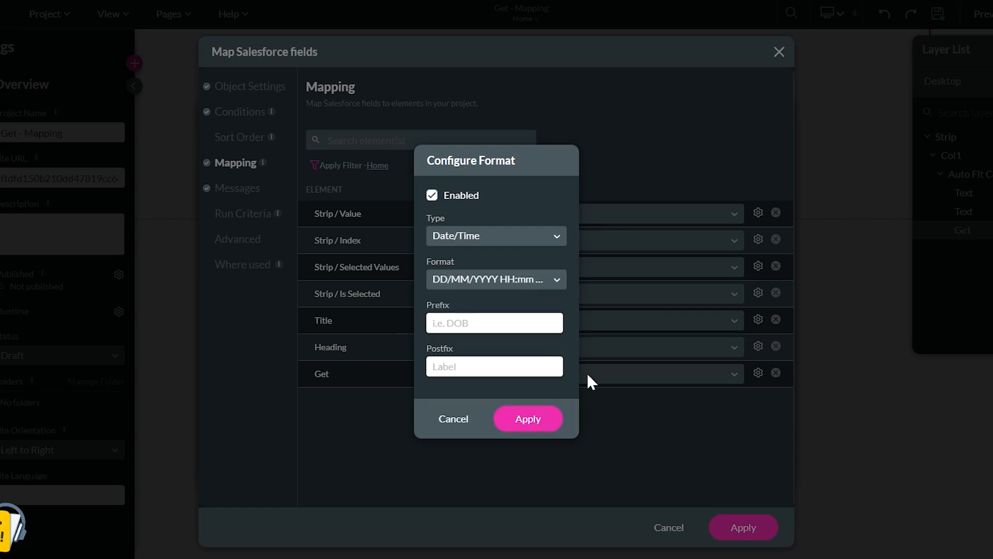
click(496, 321)
click(487, 358)
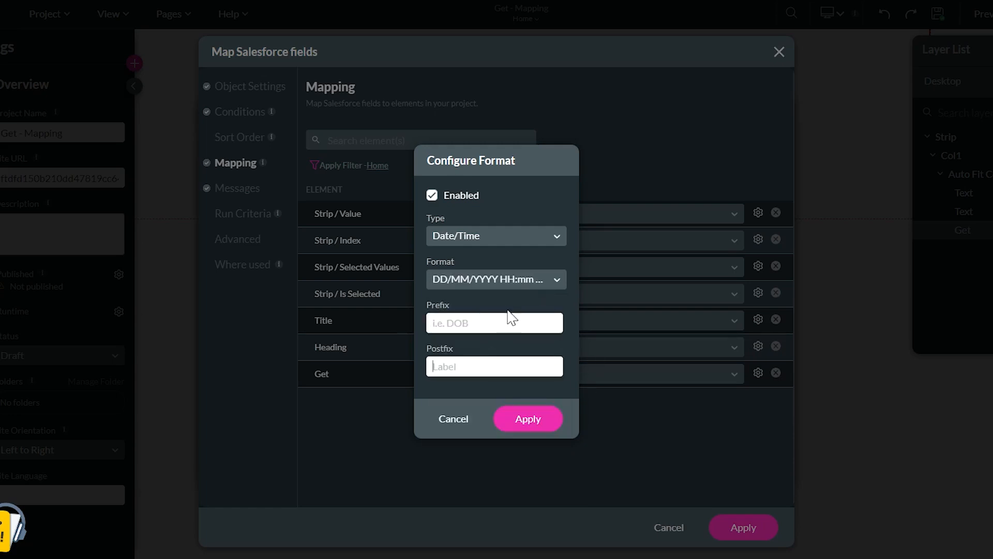
click(526, 433)
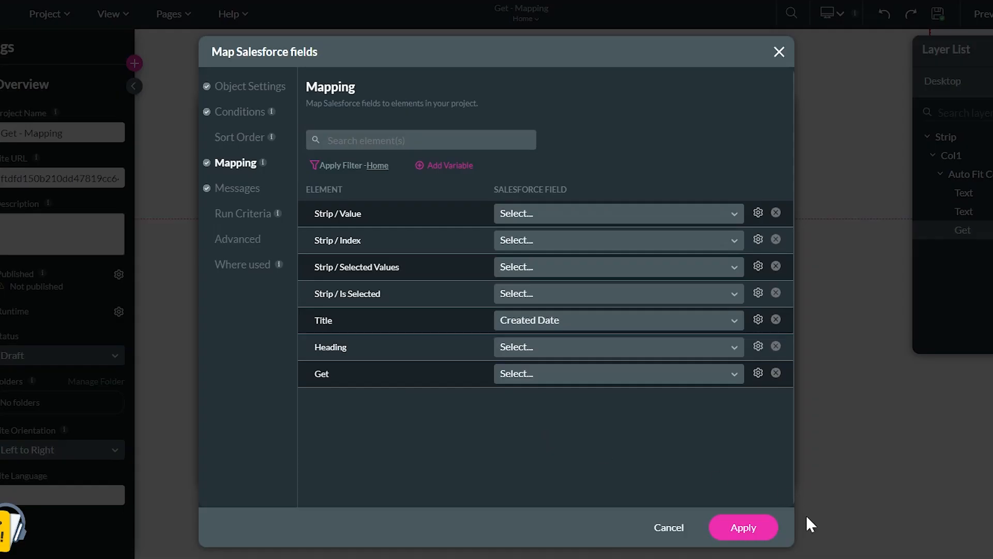
click(745, 528)
click(743, 468)
Step: Preview the project again, run Get to check the formatted date in the title, and close the preview
click(986, 14)
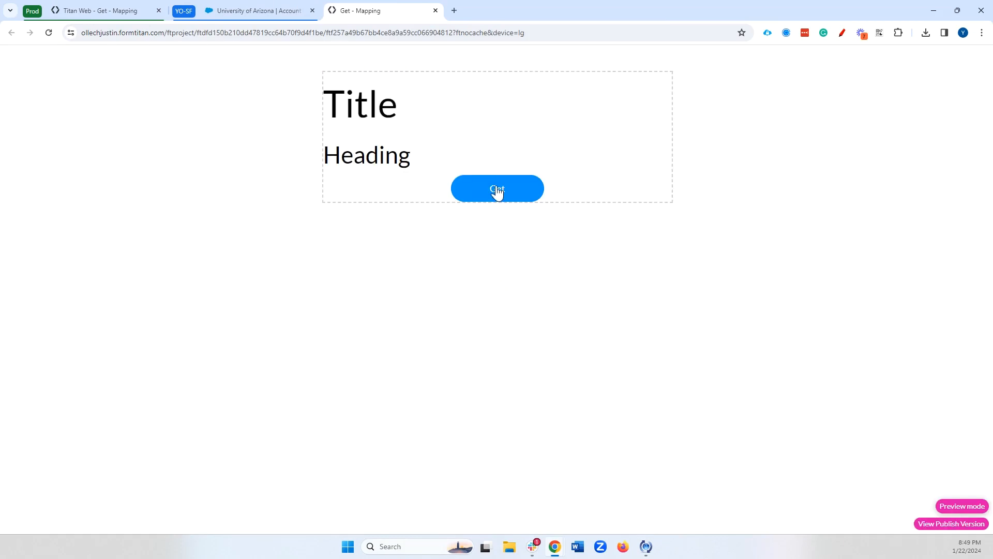
click(497, 190)
drag(327, 114, 623, 140)
click(592, 197)
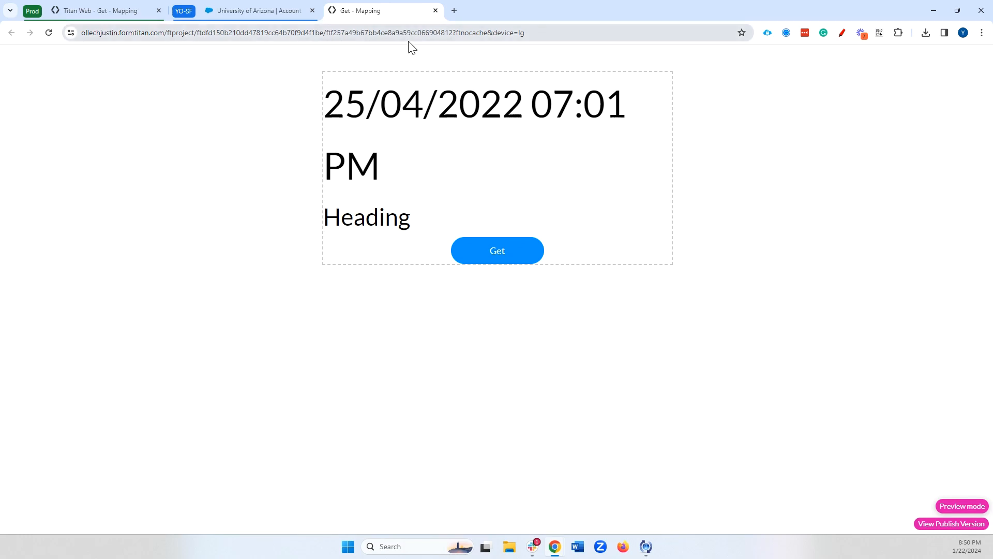
click(436, 10)
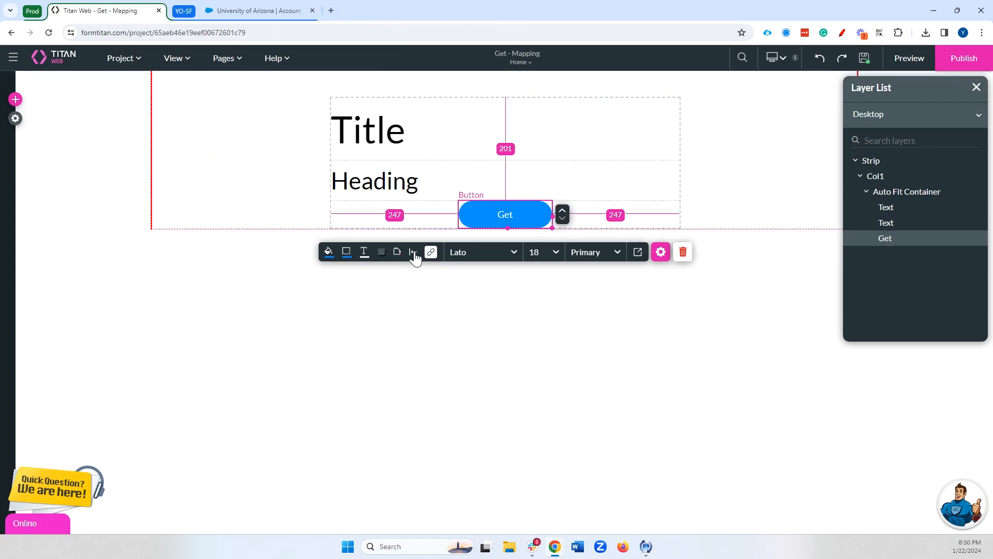
Step: Remove #1 Account (get) from the Get button's Salesforce node and delete the Account get integration
click(431, 252)
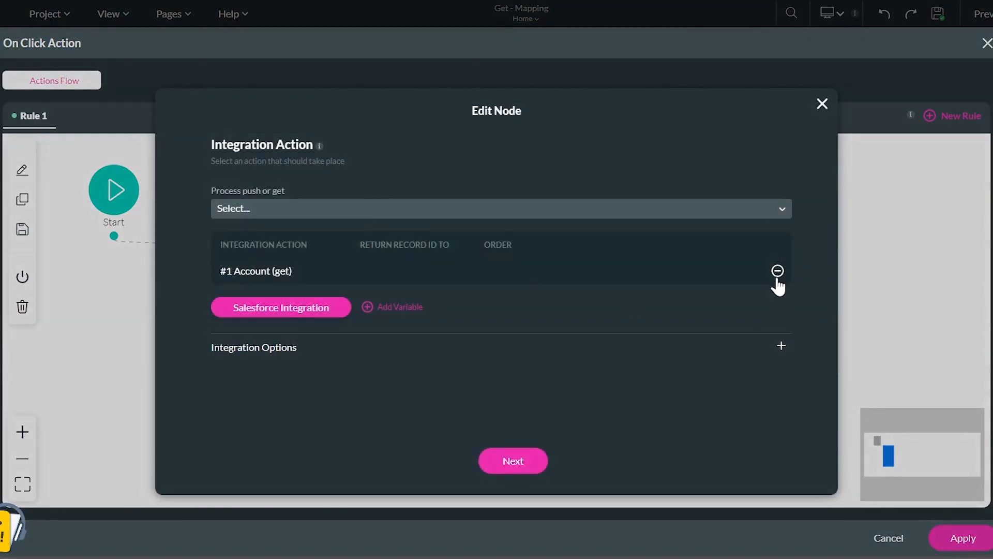
click(777, 278)
click(278, 245)
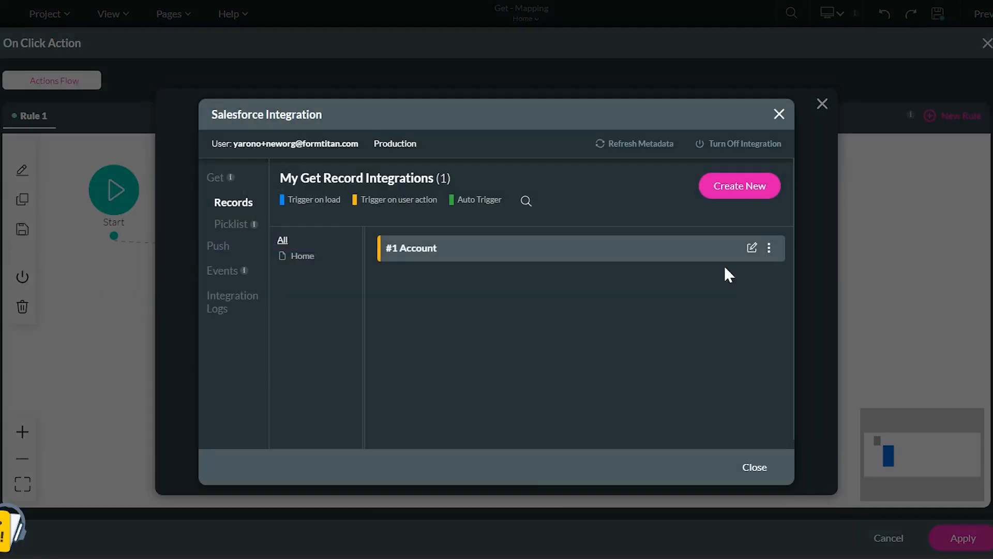
click(770, 247)
click(800, 355)
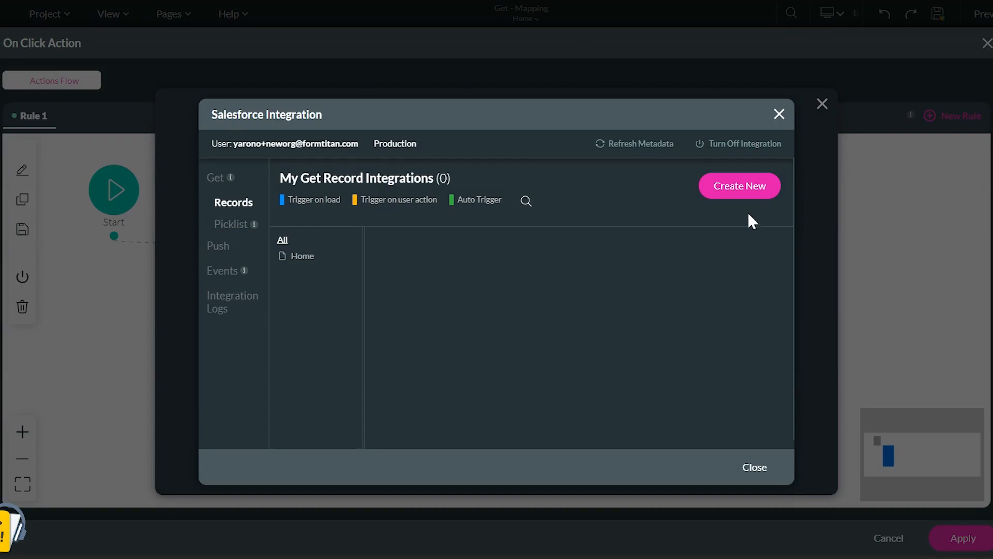
Step: Create a new get record integration with Contact as its Salesforce object
click(740, 189)
click(396, 152)
text(contac)
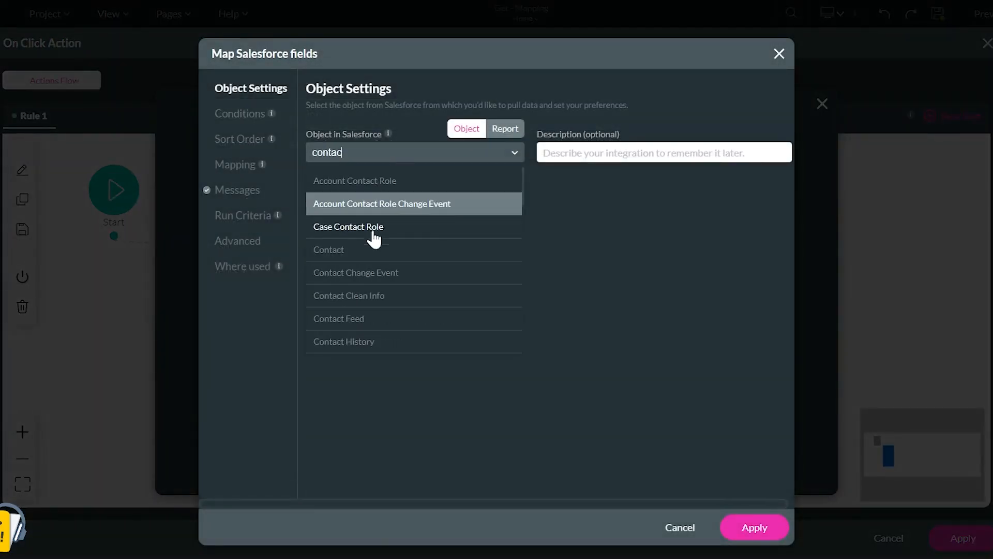
click(371, 249)
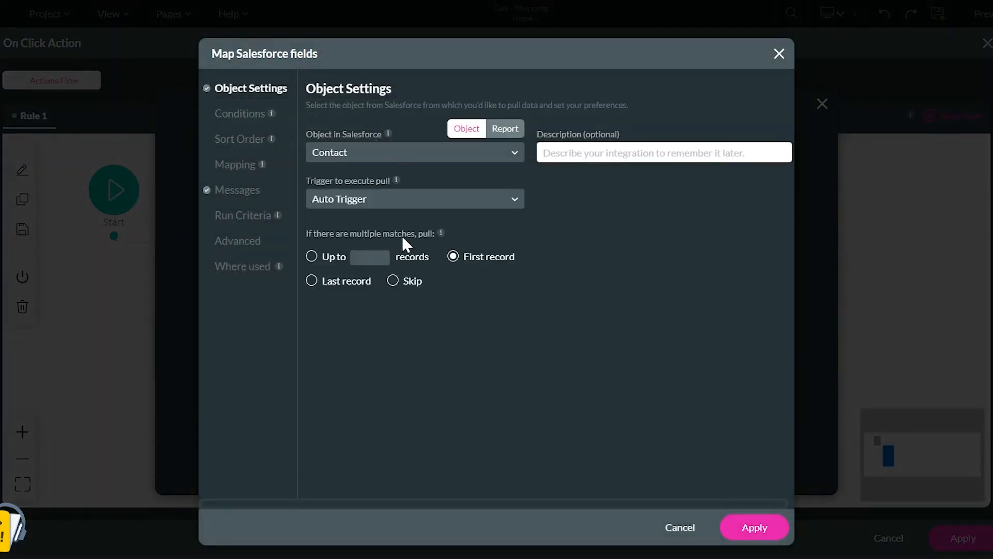
Step: Set the Contact integration's pull trigger to User action and add a condition on Contact ID with the Equals operation
click(355, 198)
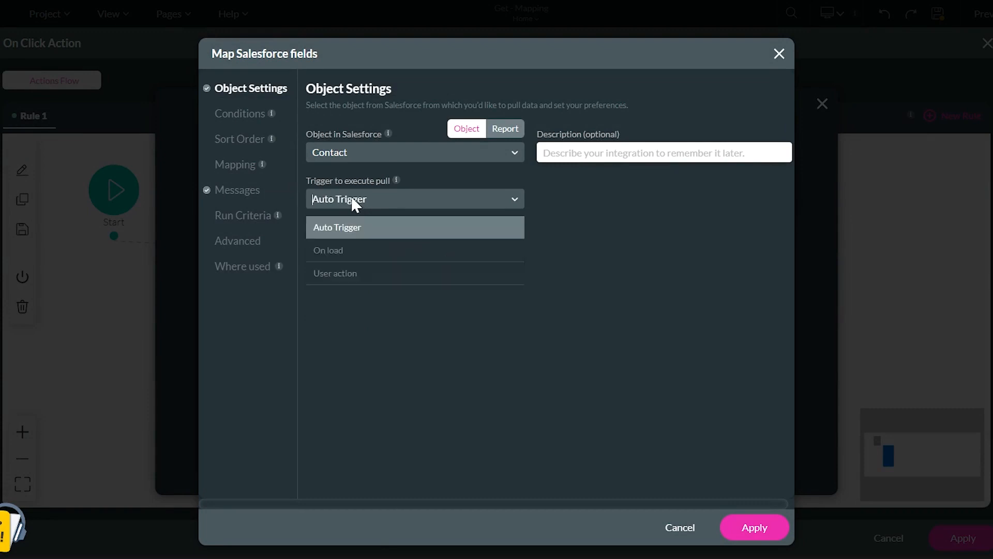
click(345, 273)
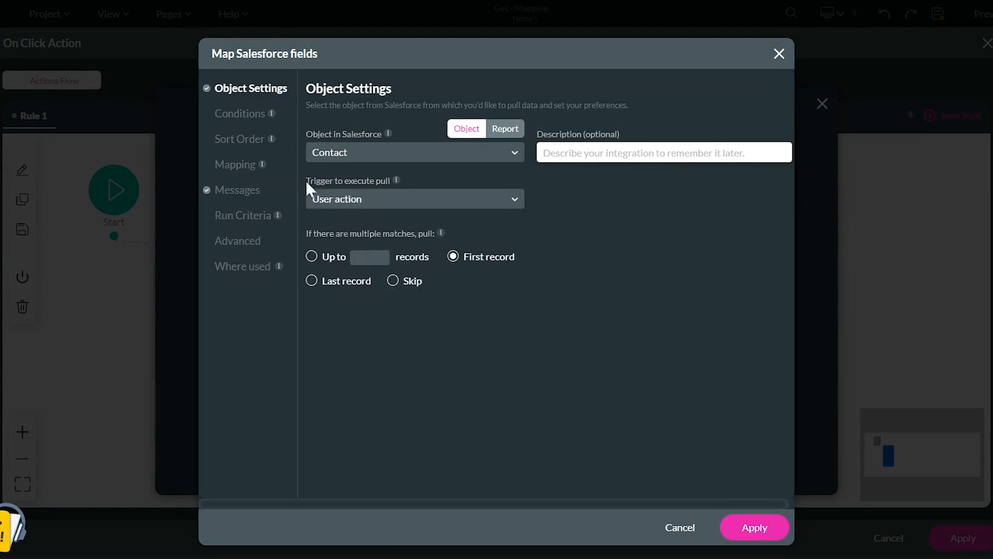
click(244, 115)
click(332, 161)
click(341, 233)
click(496, 162)
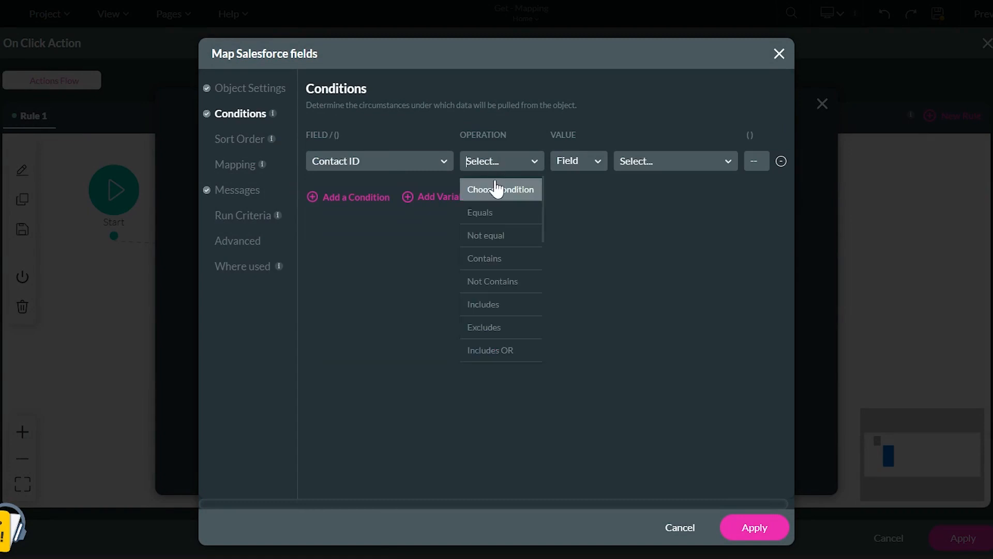
click(493, 212)
Step: Switch to Salesforce, open the contact related to the University of Arizona account, and copy the contact's record ID from the page address
click(255, 10)
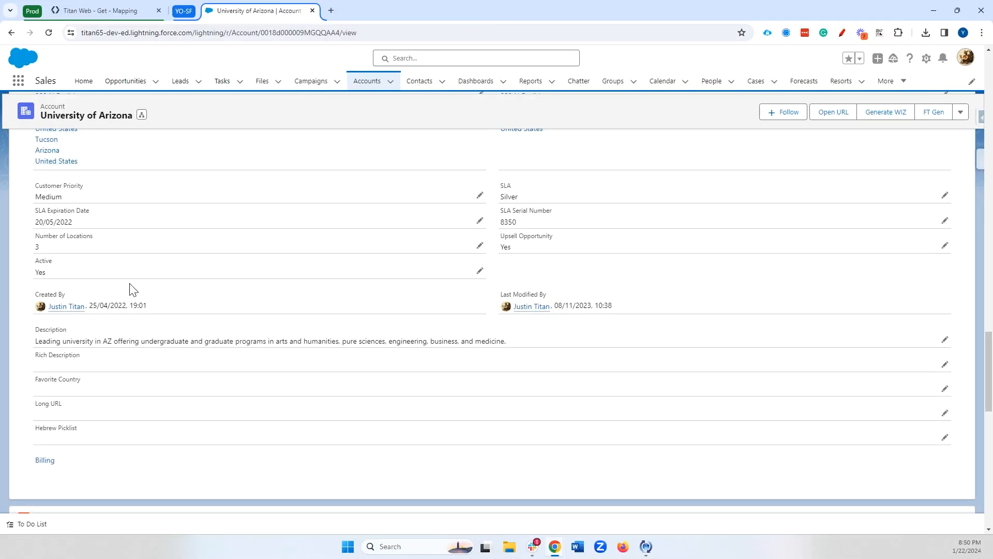
scroll(137, 321, down, 15)
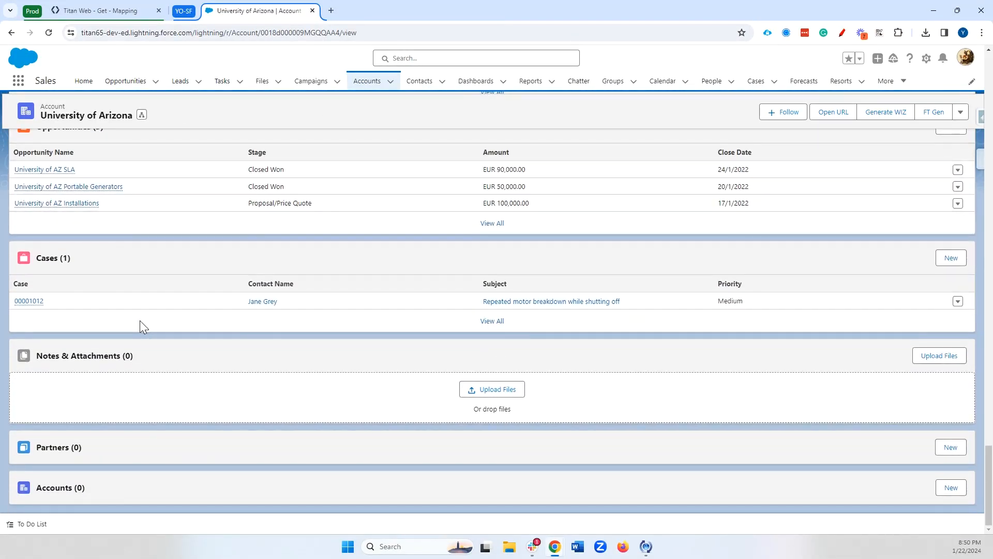
scroll(140, 321, up, 6)
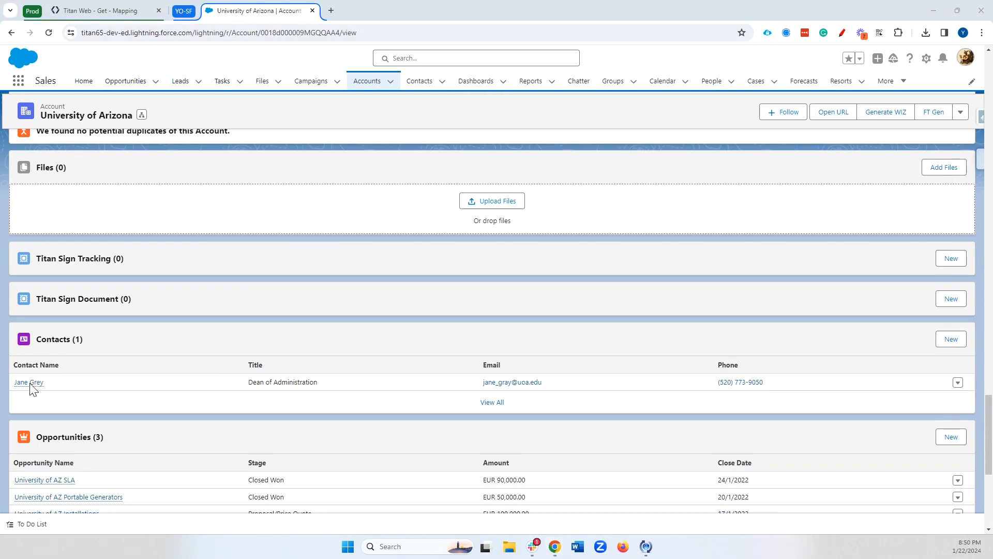
click(29, 382)
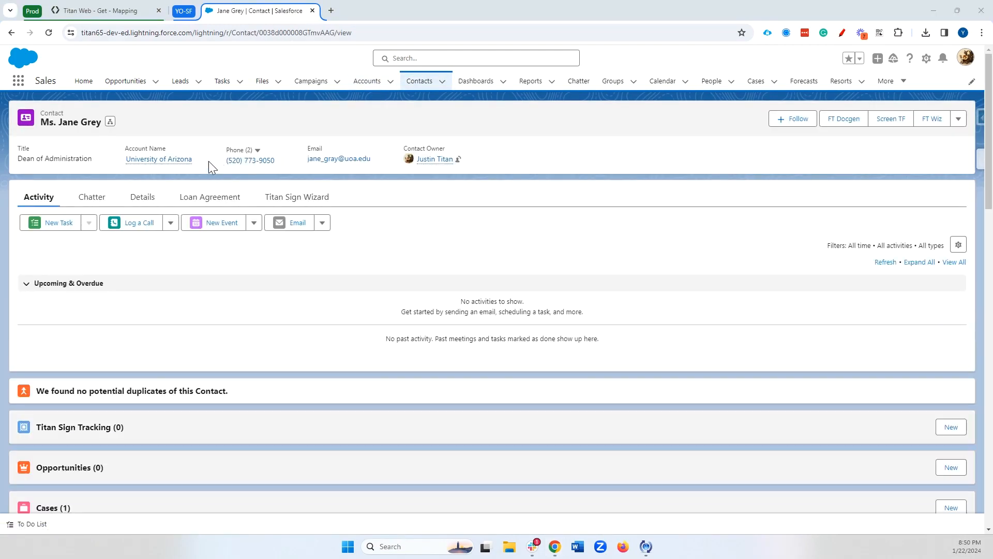
double_click(288, 33)
key(ctrl+c)
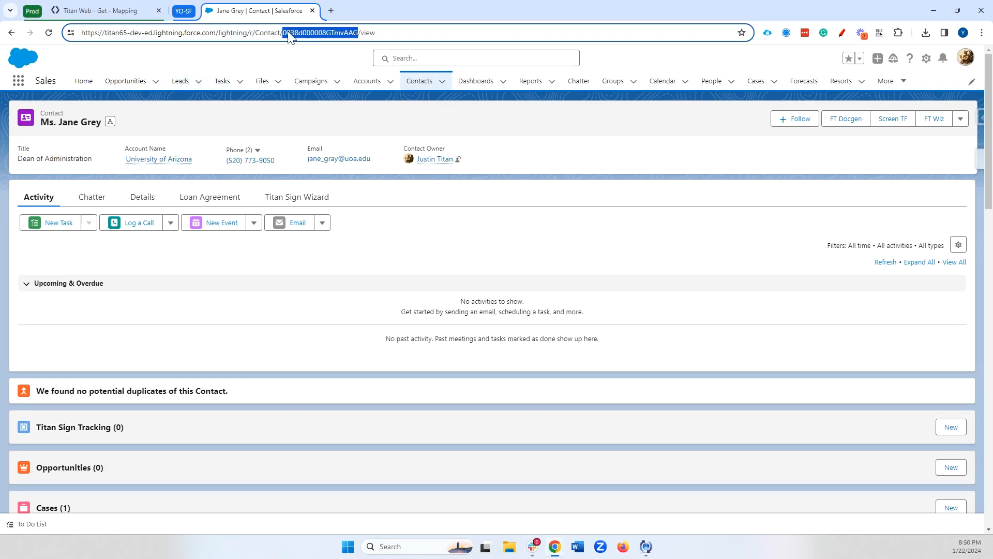
Step: Return to Titan Web and give the Contact ID condition a Static value, pasting the copied contact record ID
click(101, 10)
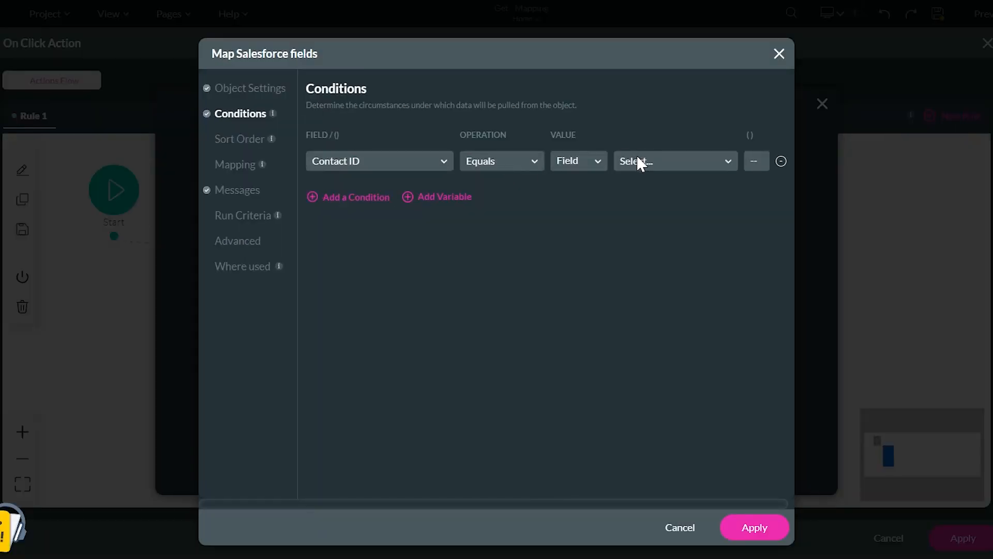
click(579, 161)
click(575, 211)
click(652, 161)
key(ctrl+v)
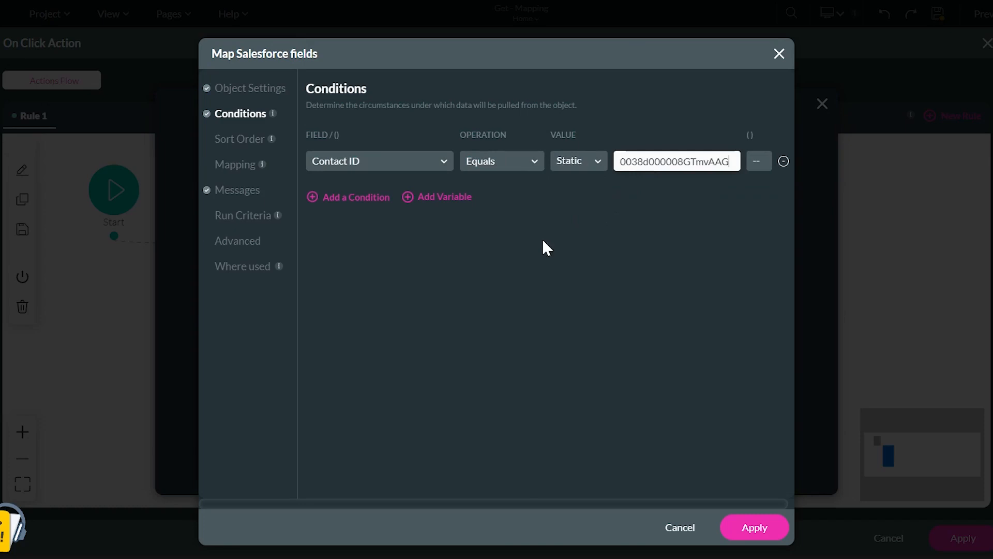
Step: Map the Title element to the Salesforce field Full Name
click(239, 164)
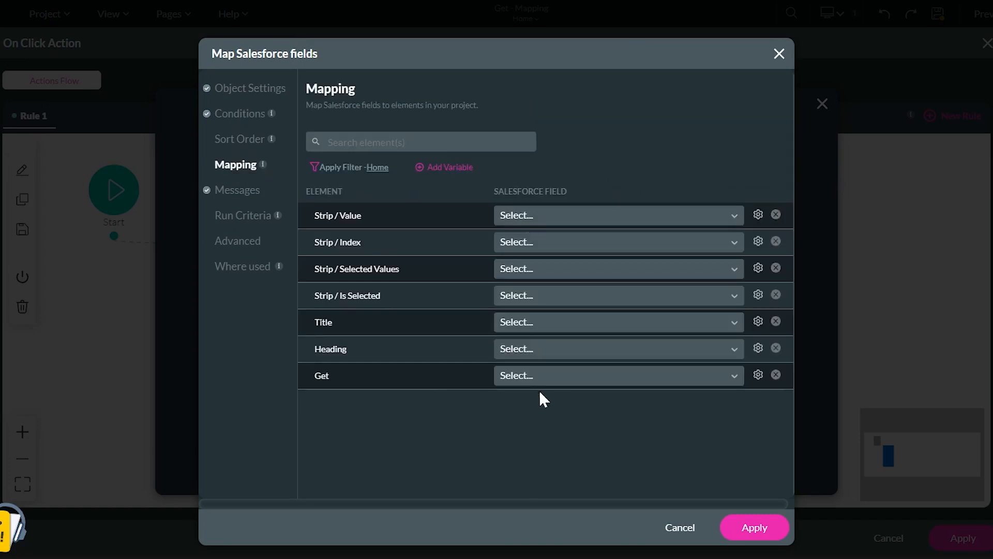
click(536, 324)
text(f)
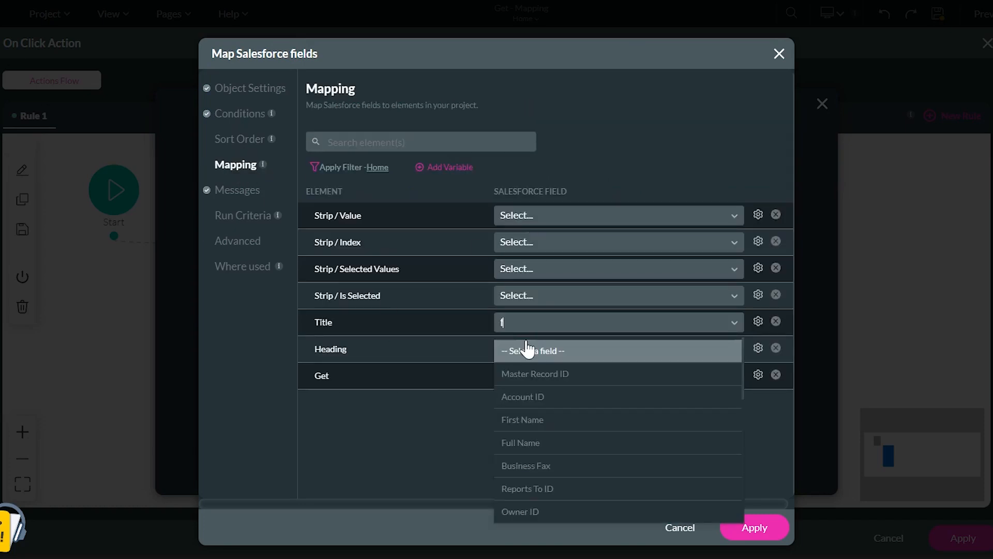
text(ull)
click(533, 348)
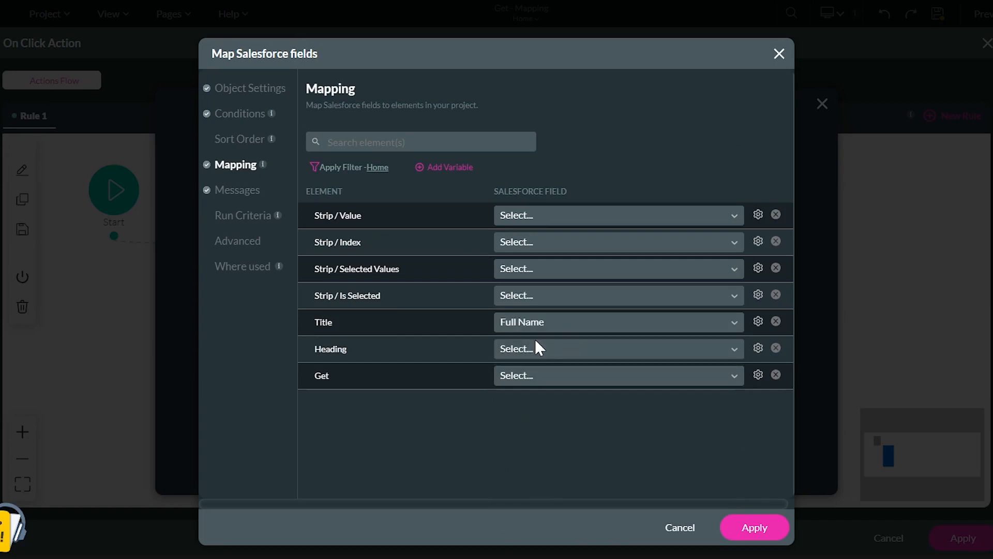
Step: Map the Heading element to the Salesforce field Account ID
click(536, 352)
text(set)
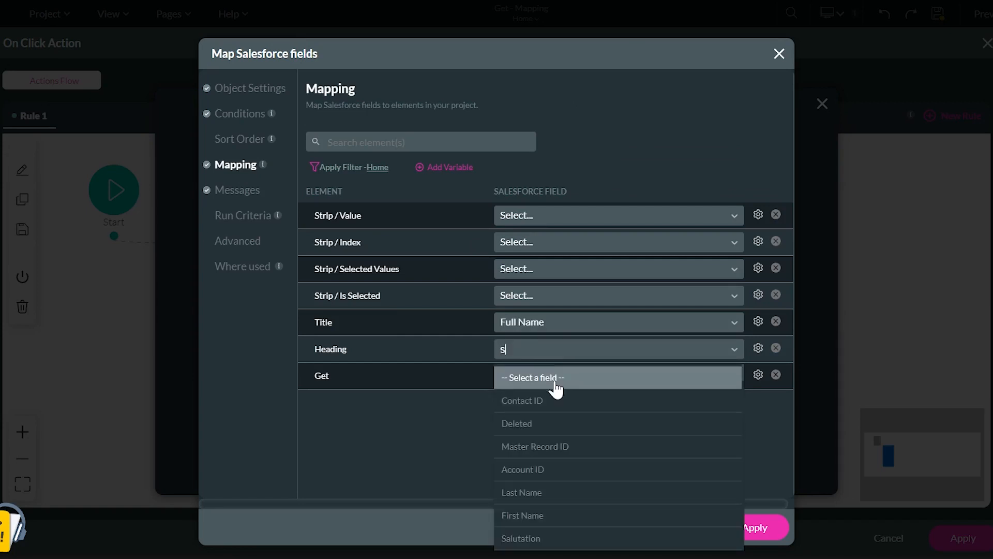
key(BackSpace)
key(BackSpace)
key(BackSpace)
scroll(594, 426, down, 5)
scroll(599, 426, up, 2)
scroll(598, 414, up, 2)
click(601, 389)
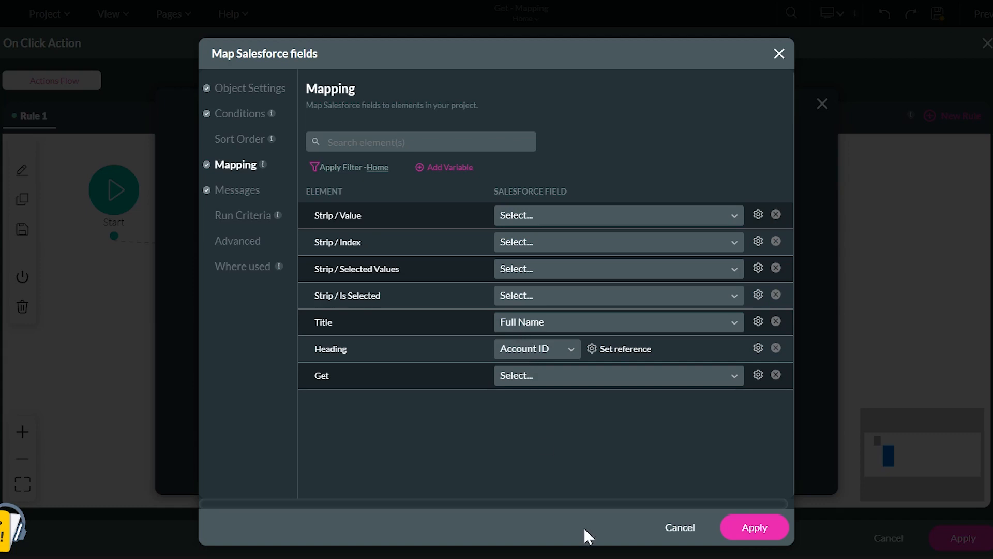
Step: Configure the Heading mapping's reference to pull Account Name from the Account object
click(592, 350)
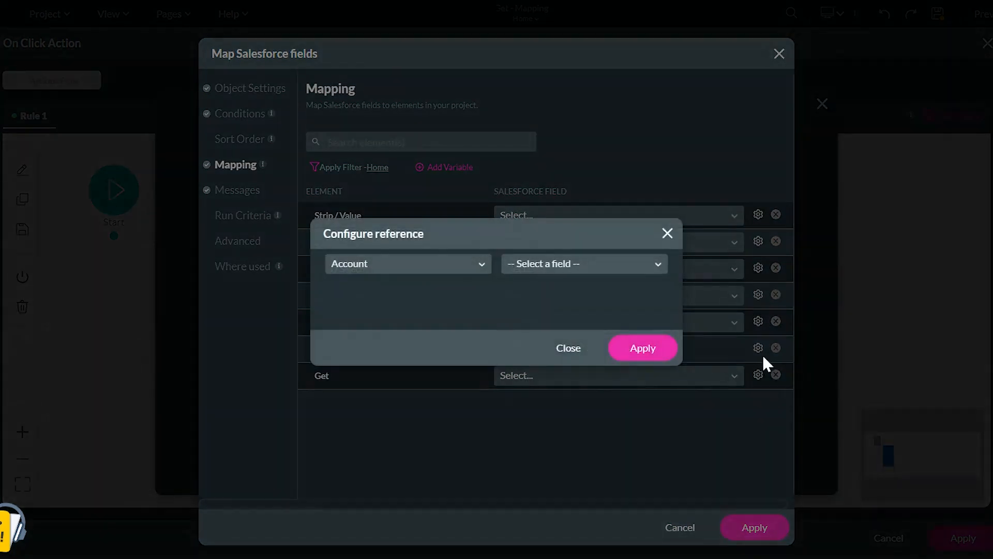
click(555, 262)
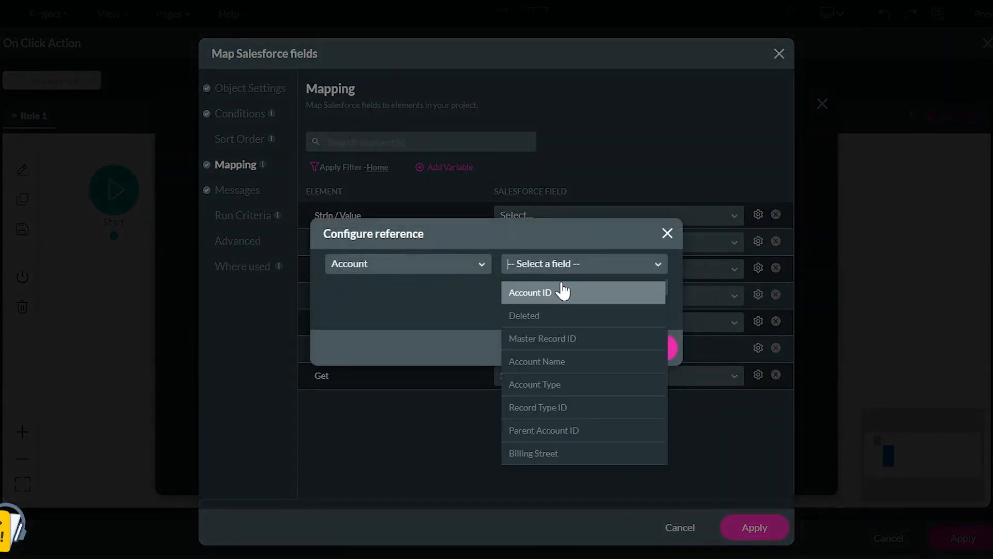
click(624, 360)
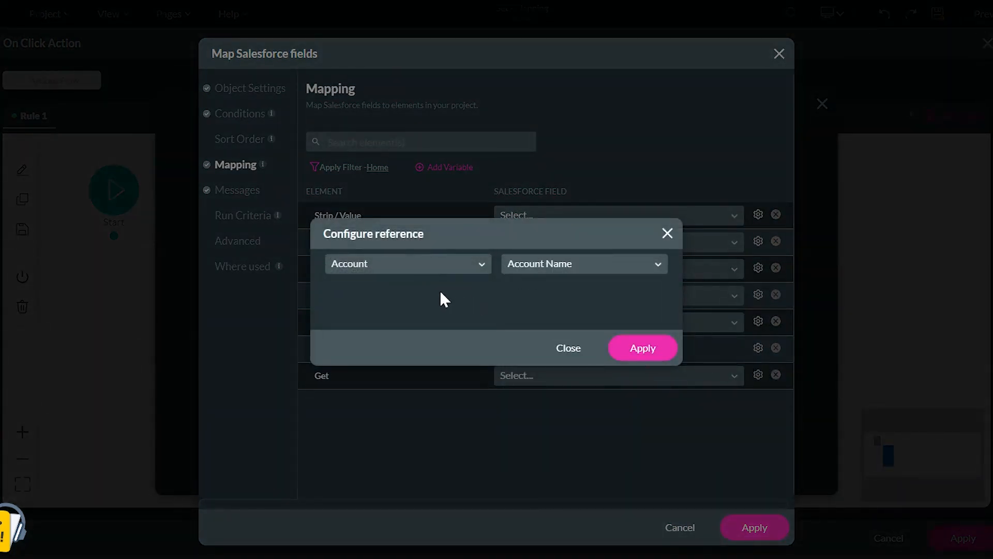
click(640, 351)
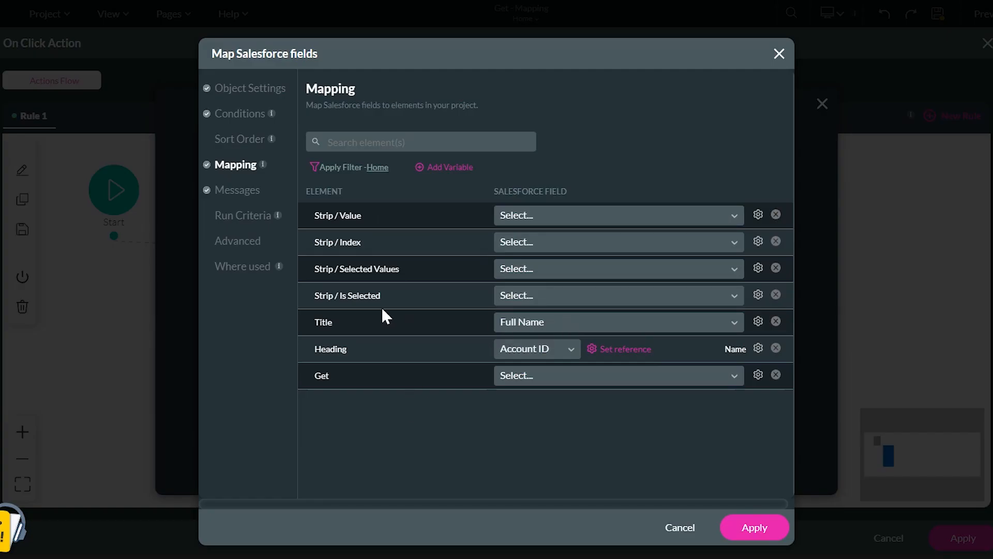
Step: Review the integration's object settings and the account reference configured on the Heading mapping
click(253, 89)
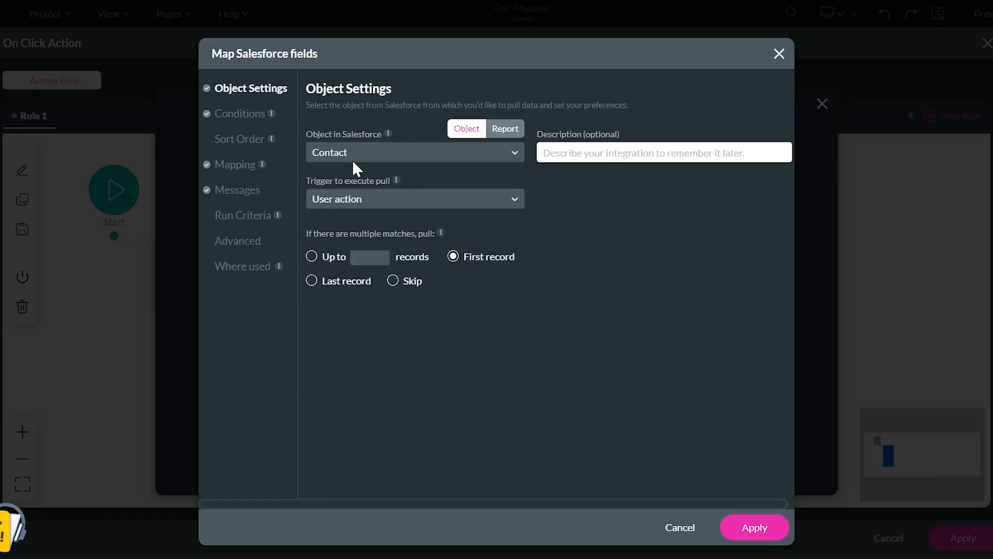
click(234, 166)
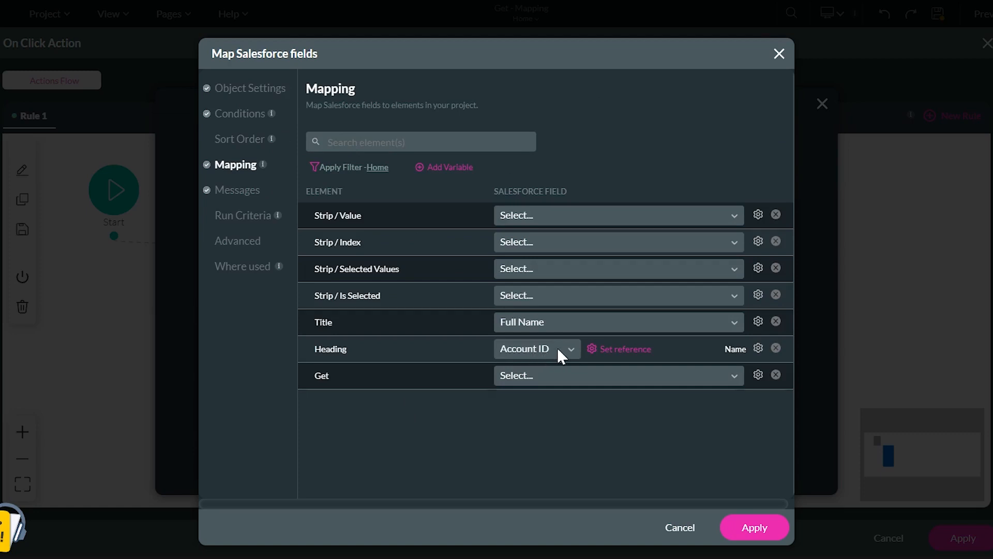
click(591, 348)
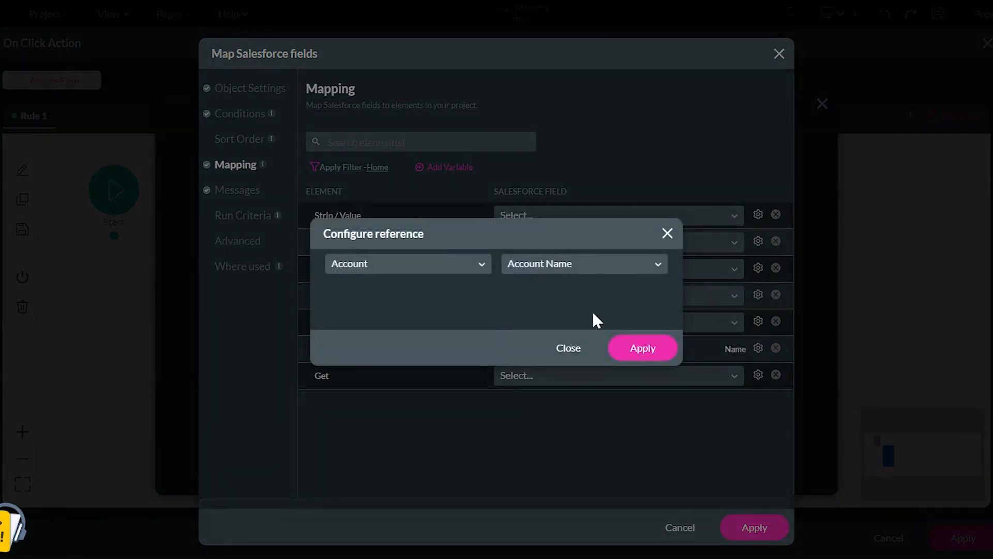
click(622, 348)
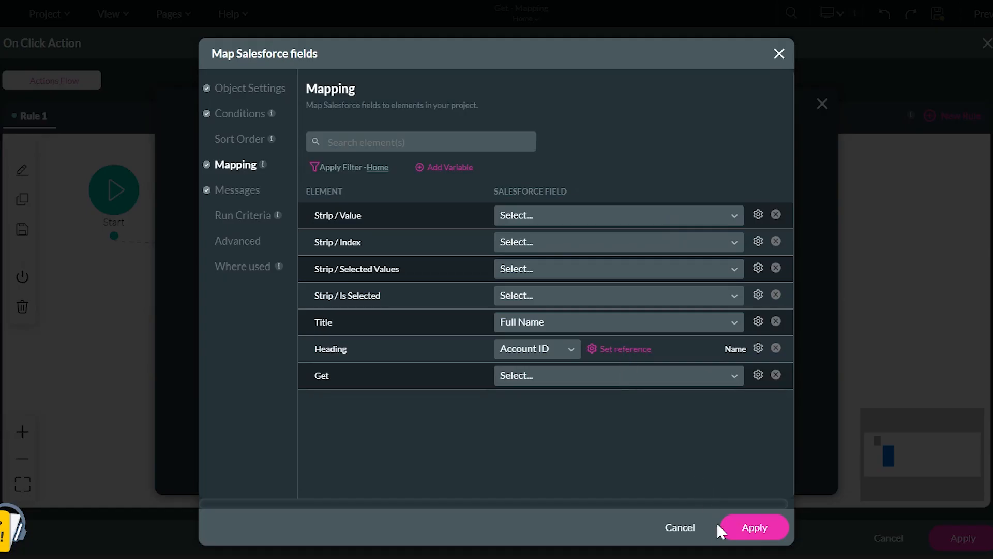
Step: Apply the Contact integration, select #1 Contact (get) in the Get button's Salesforce node, and apply the On Click action
click(740, 540)
click(754, 471)
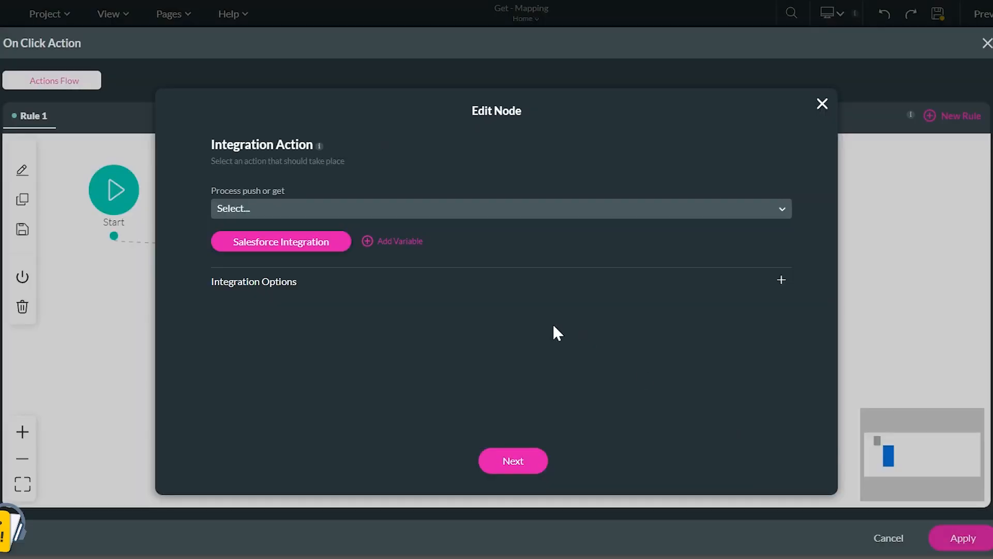
click(403, 210)
click(366, 239)
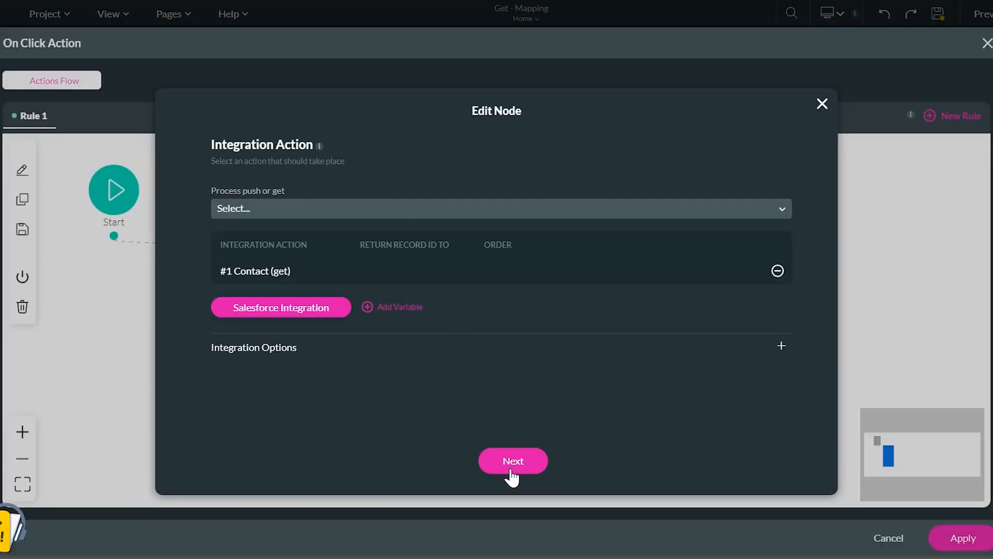
click(512, 461)
click(533, 463)
click(945, 544)
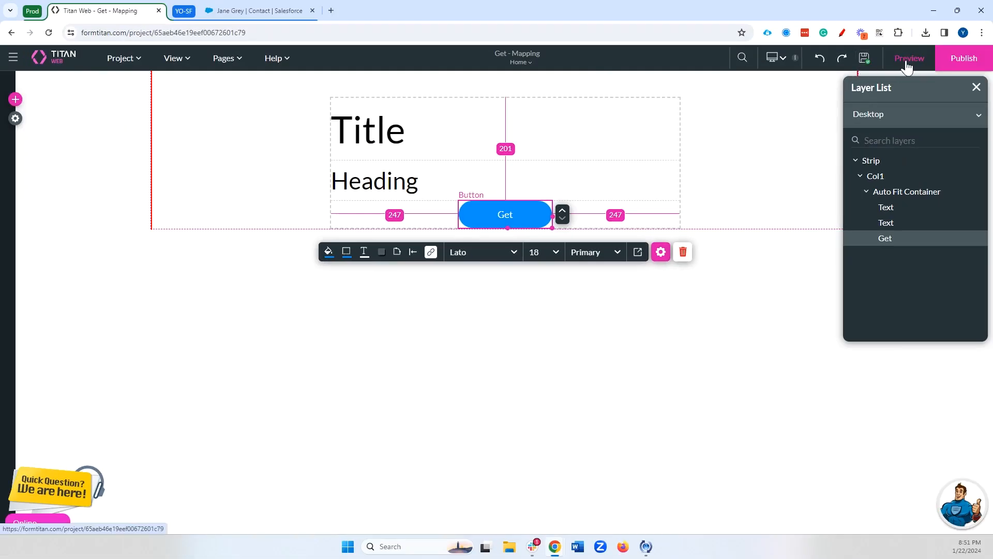
Step: Preview the project, run Get to check the contact name and account name in the title and heading, and close the preview
click(986, 14)
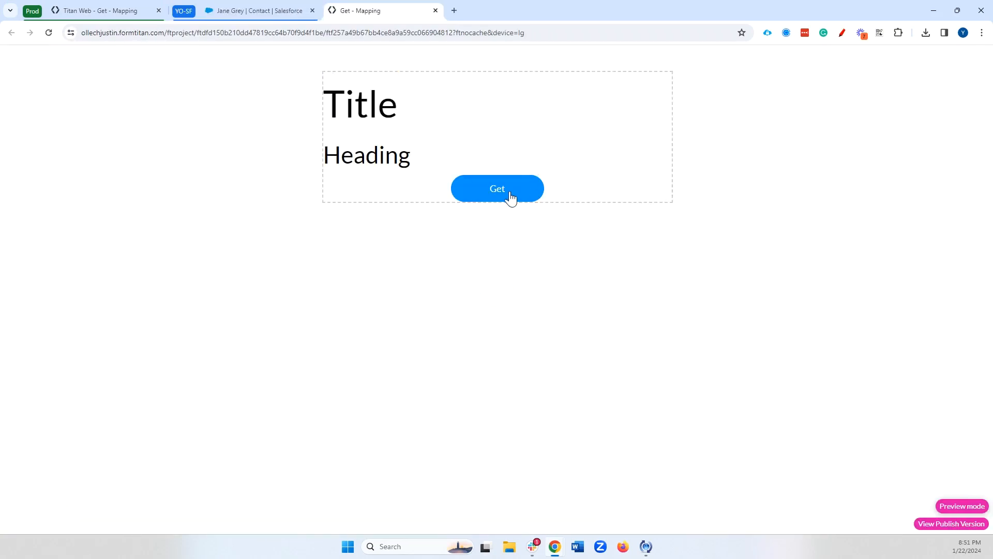
click(510, 195)
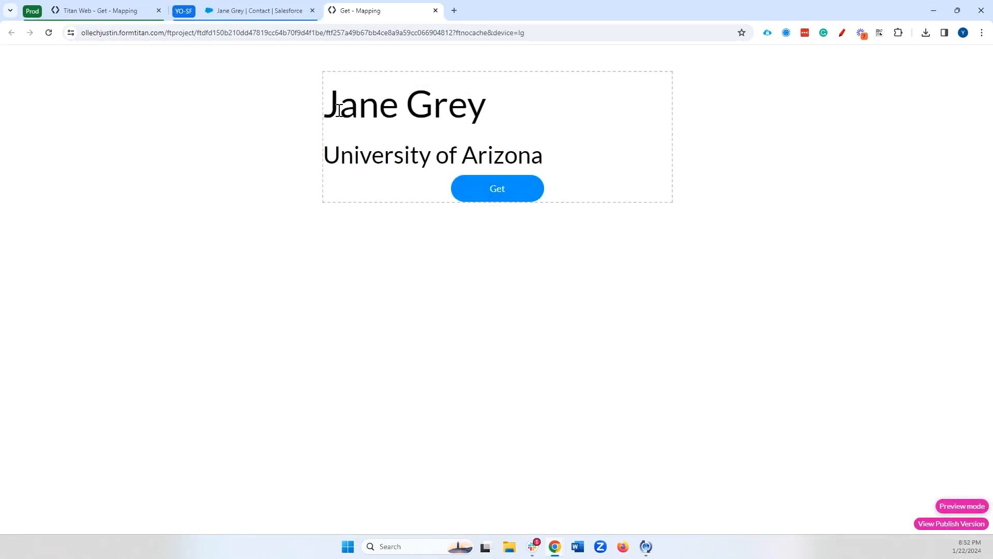
drag(339, 110, 467, 110)
triple_click(373, 149)
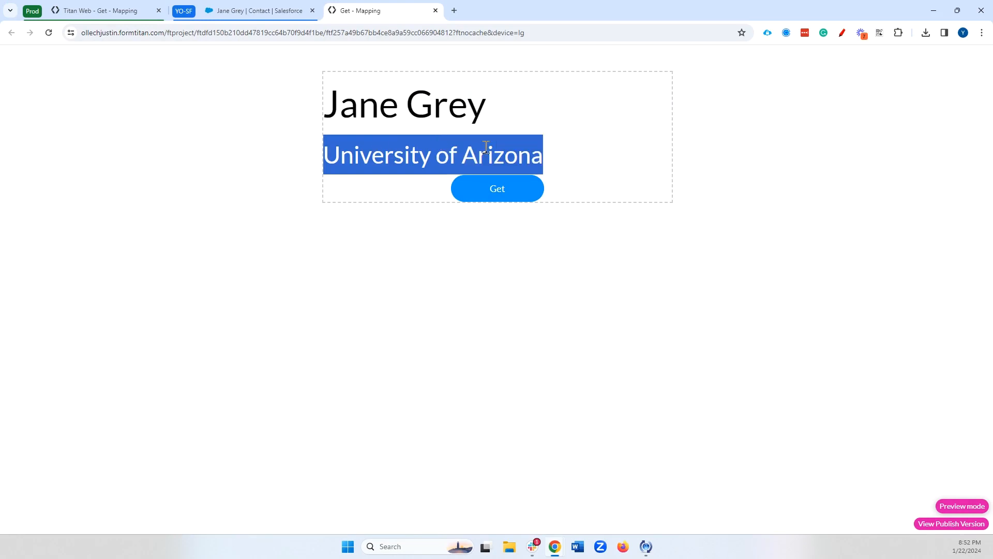
click(436, 10)
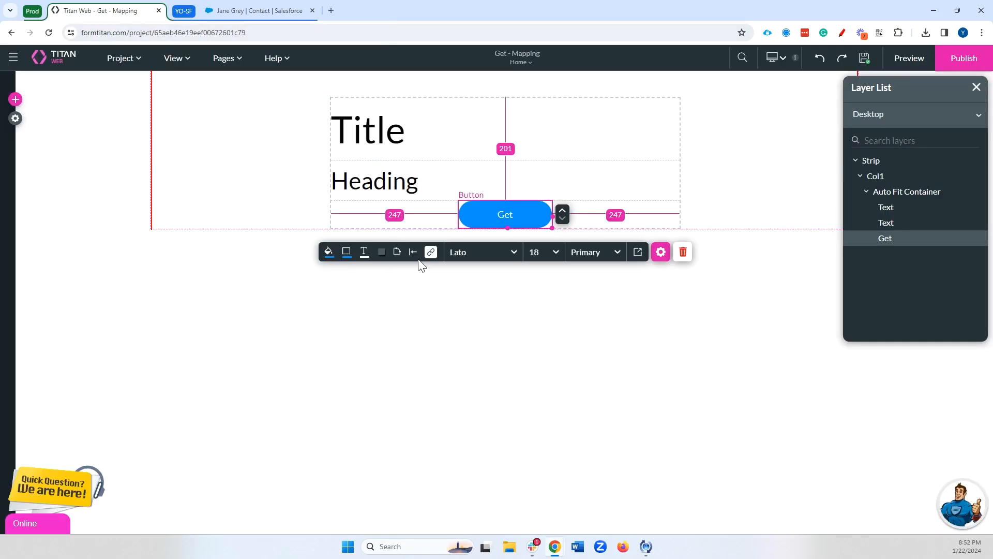
Step: Edit the #1 Contact get integration in the Get button's Salesforce action and change its Salesforce object to Account
click(431, 252)
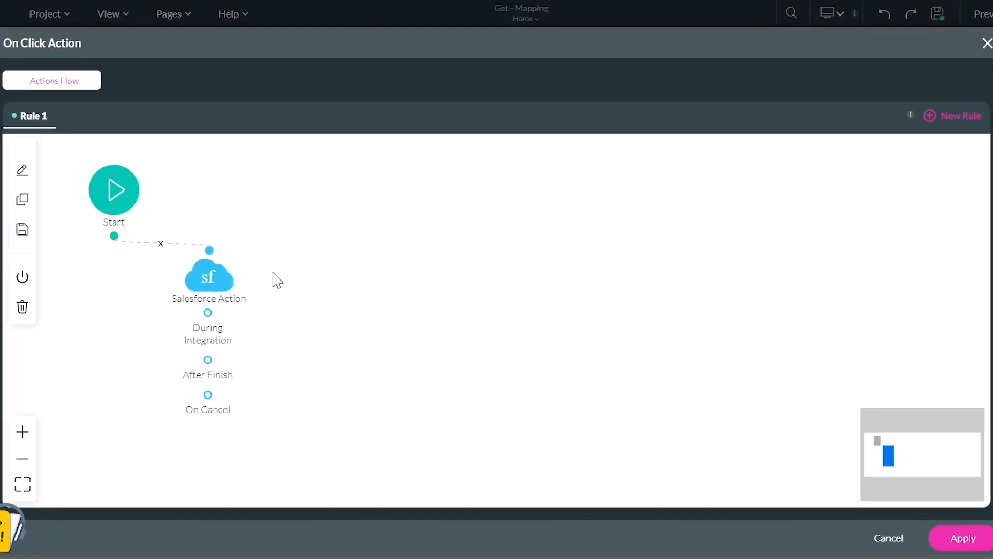
double_click(237, 282)
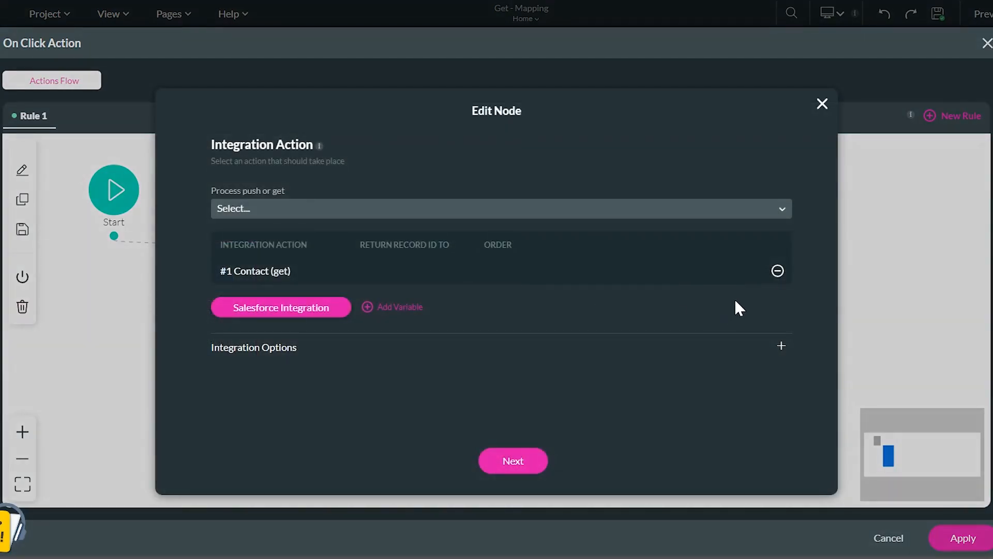
click(311, 310)
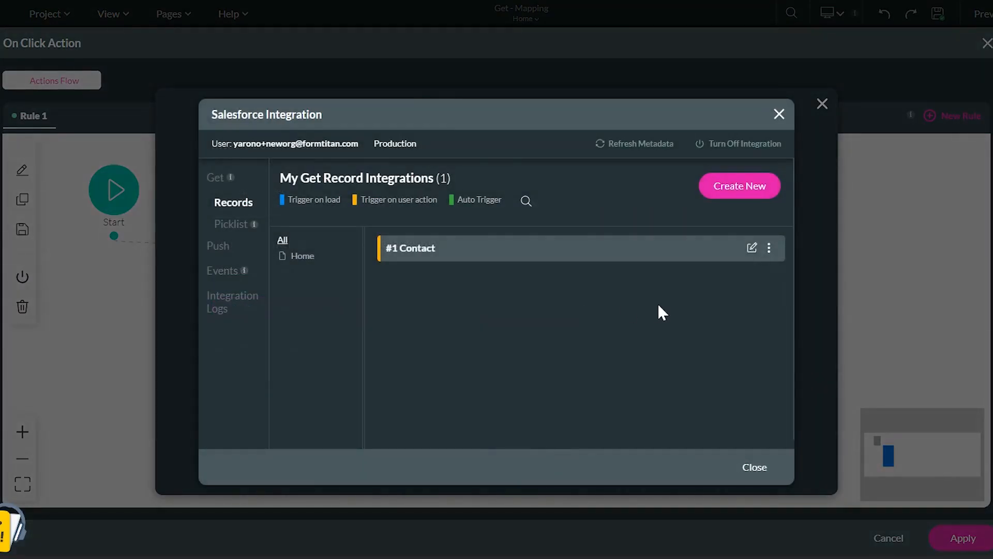
click(752, 249)
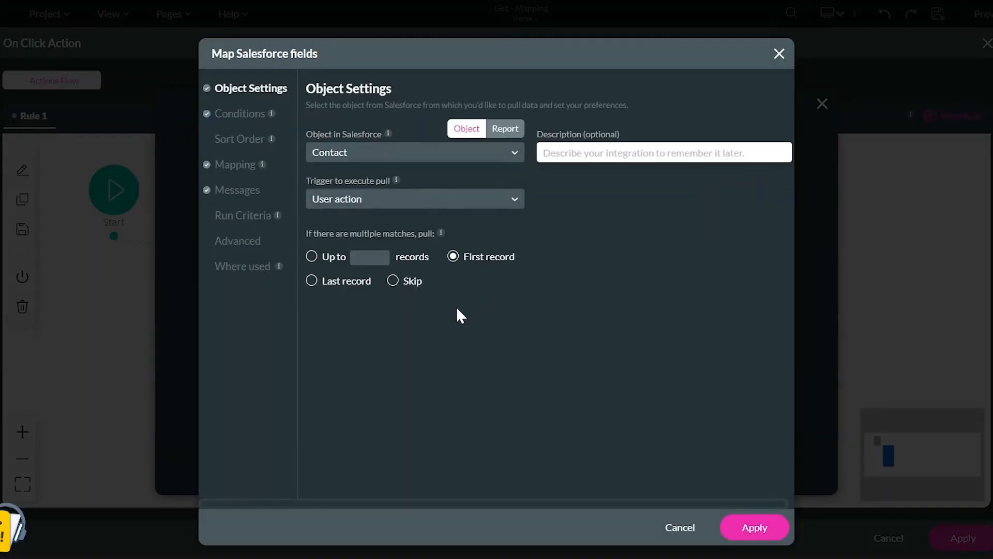
click(411, 152)
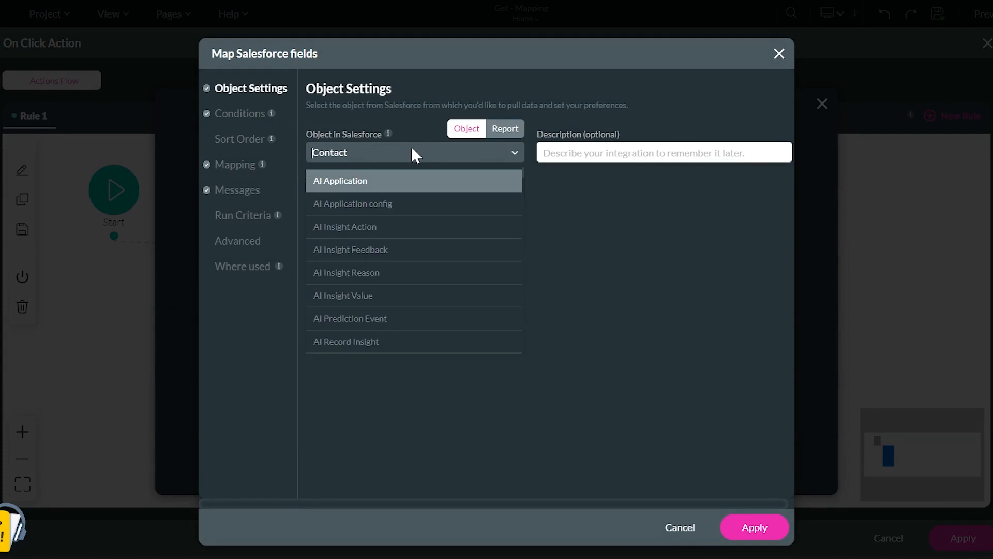
text(acc)
click(334, 206)
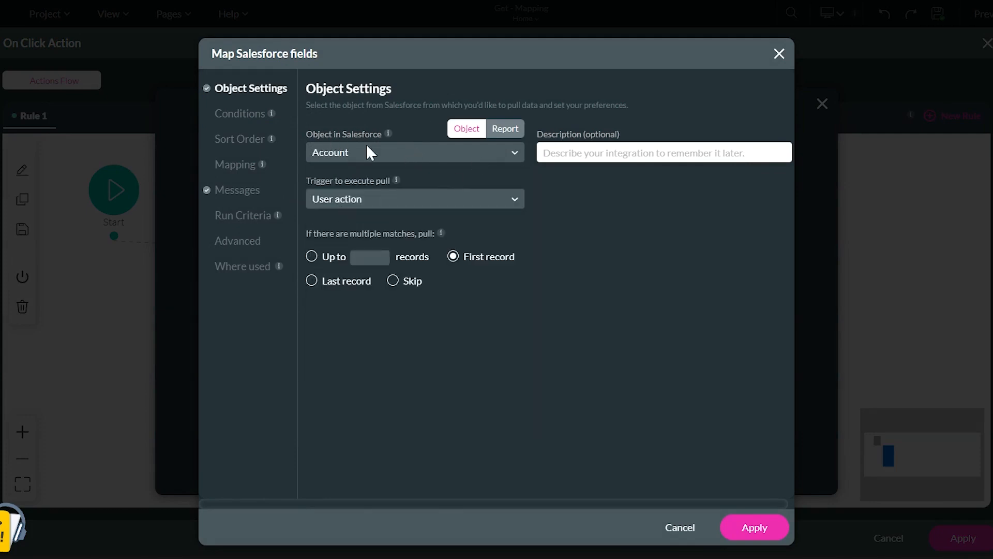
Step: Set the integration's condition to Account ID Equals, with Static as the value type
click(242, 117)
click(329, 160)
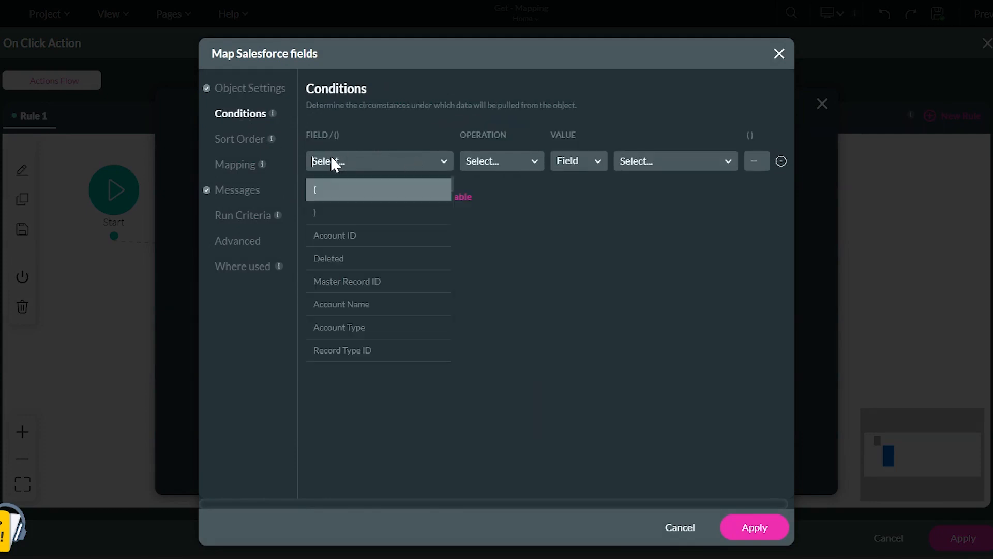
click(348, 234)
click(501, 161)
click(484, 207)
click(656, 161)
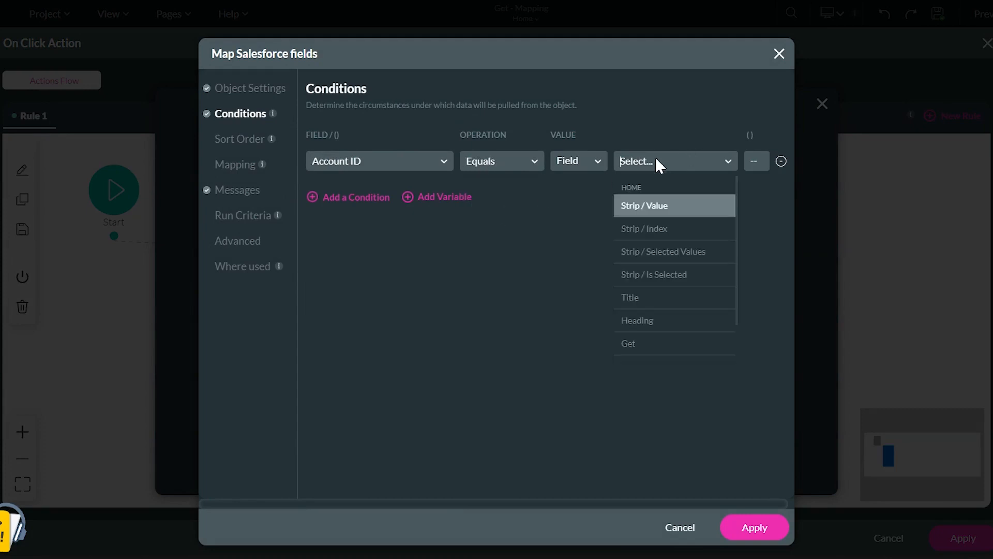
click(589, 161)
click(582, 209)
Step: Copy the University of Arizona account's record ID from Salesforce and enter it as the condition's static value in Titan Web
click(253, 10)
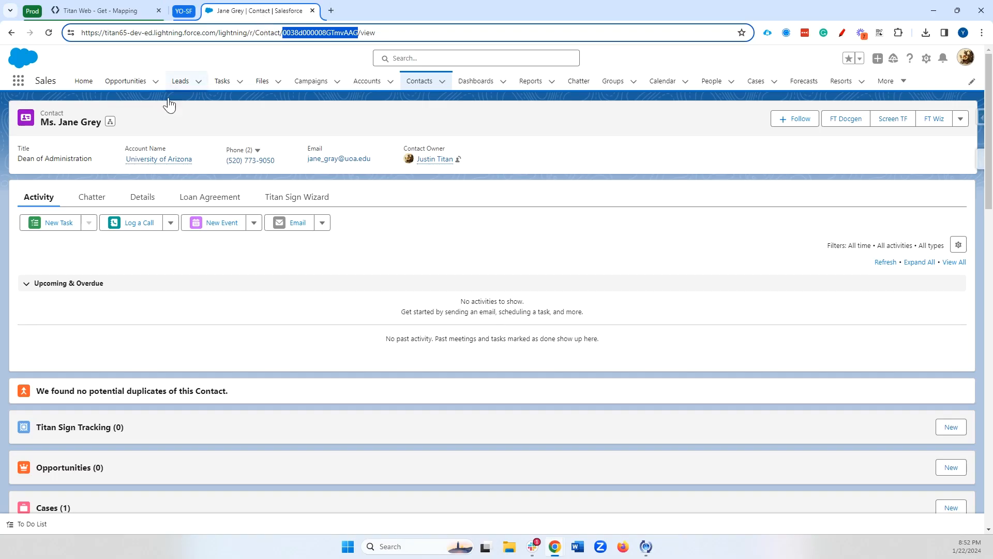
click(142, 161)
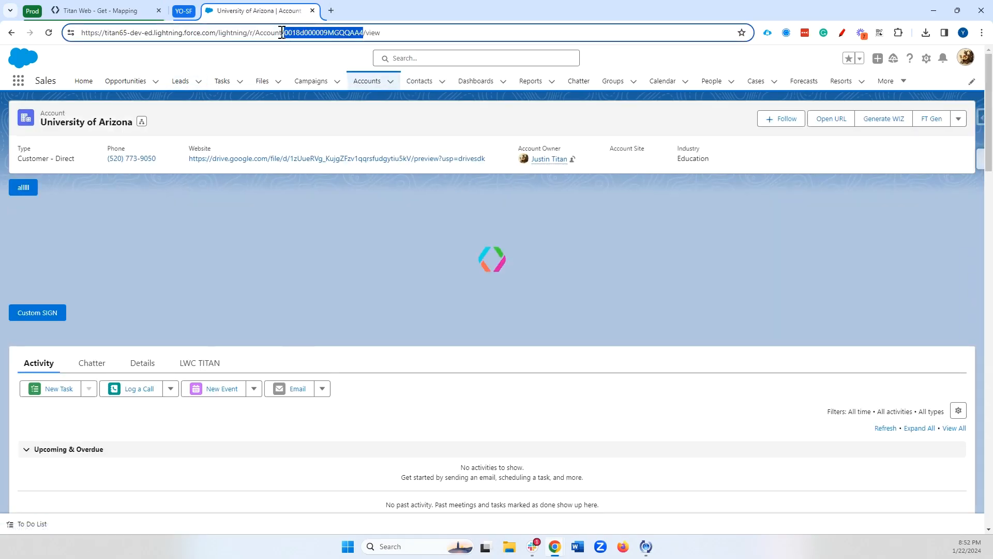
click(112, 10)
click(676, 162)
text(0018d000009MGQQAA4)
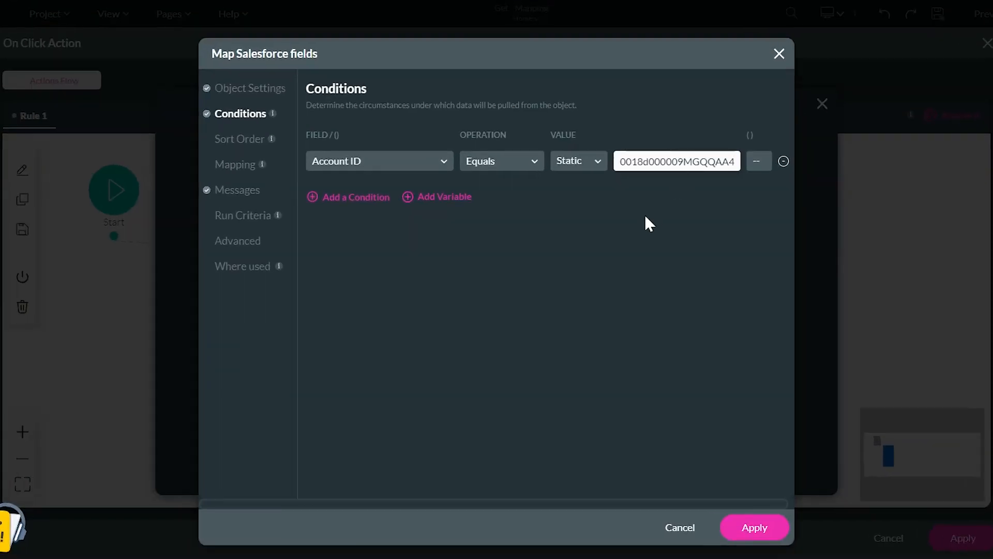
double_click(643, 162)
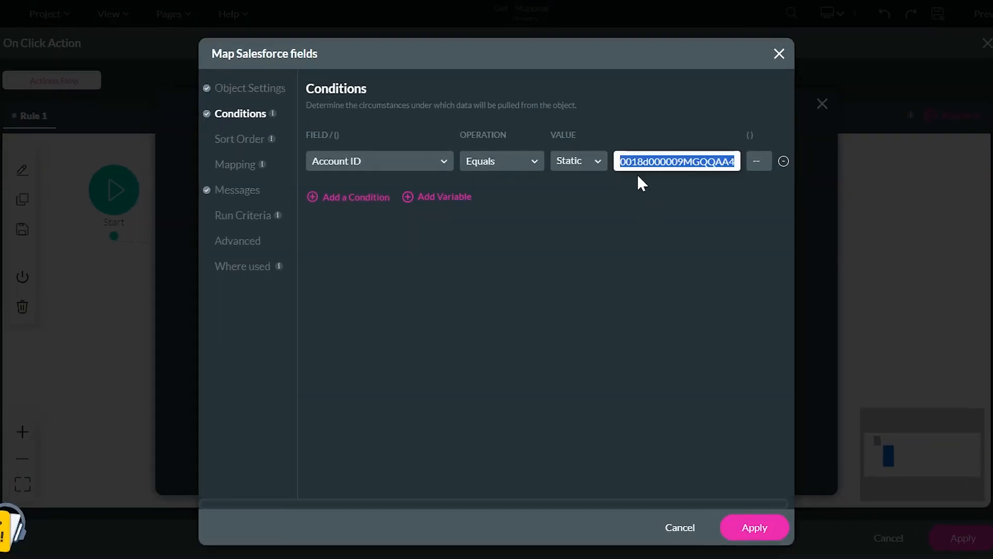
Step: Map the Title element to Account Name and set the Heading element's mapping to From object
click(239, 167)
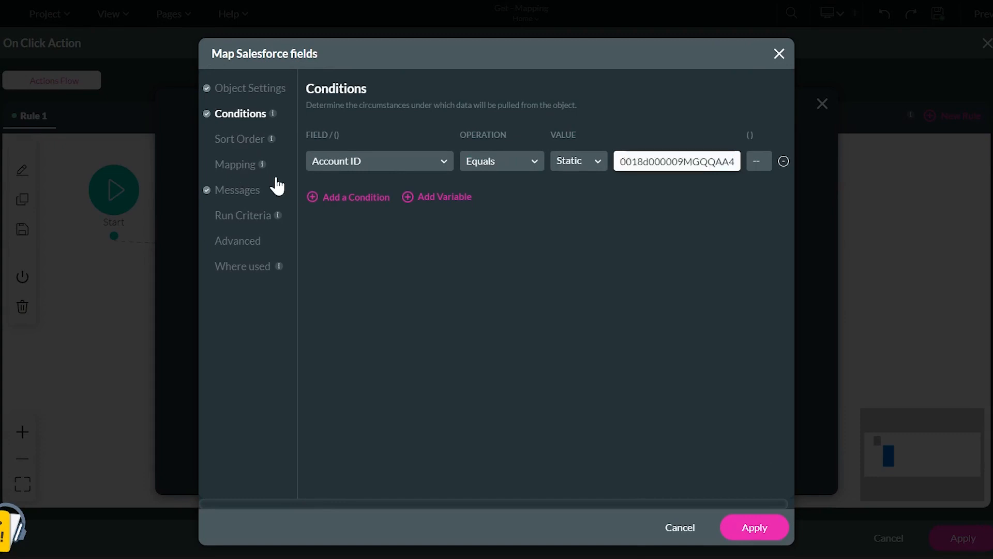
click(558, 325)
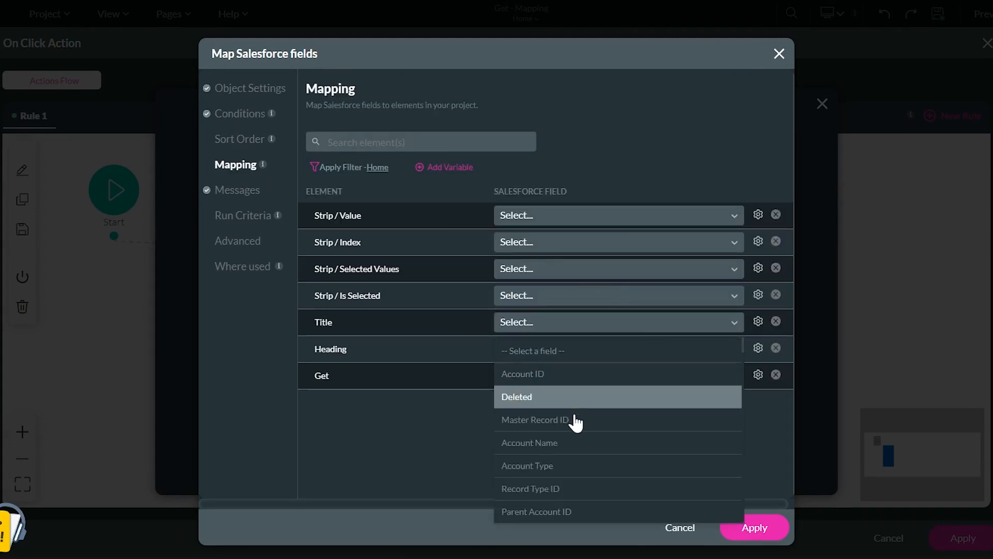
click(571, 440)
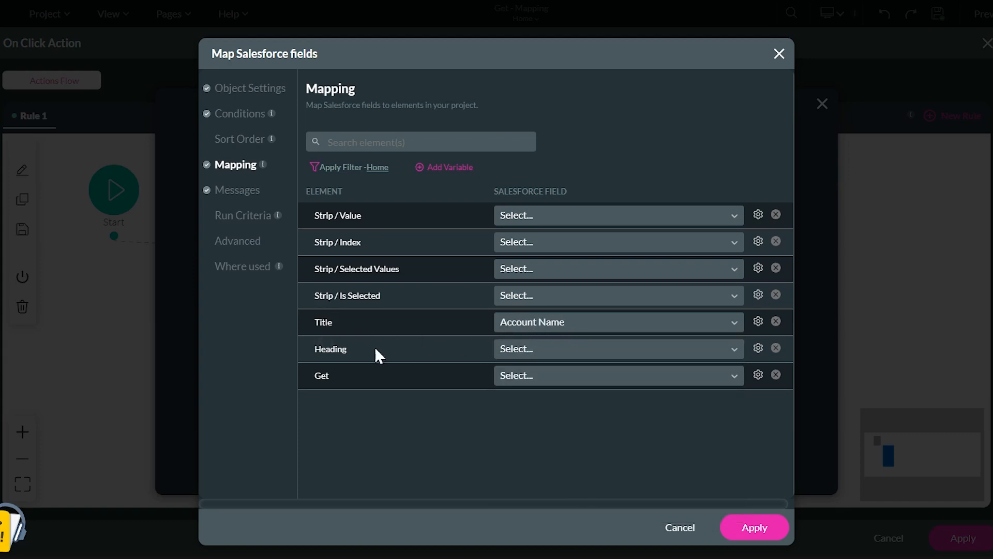
click(524, 351)
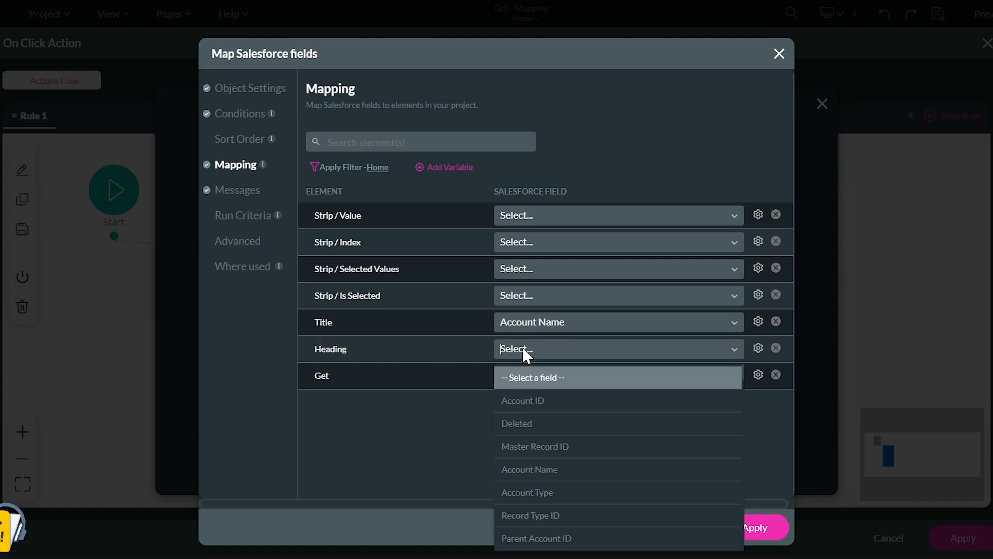
text(From)
click(549, 374)
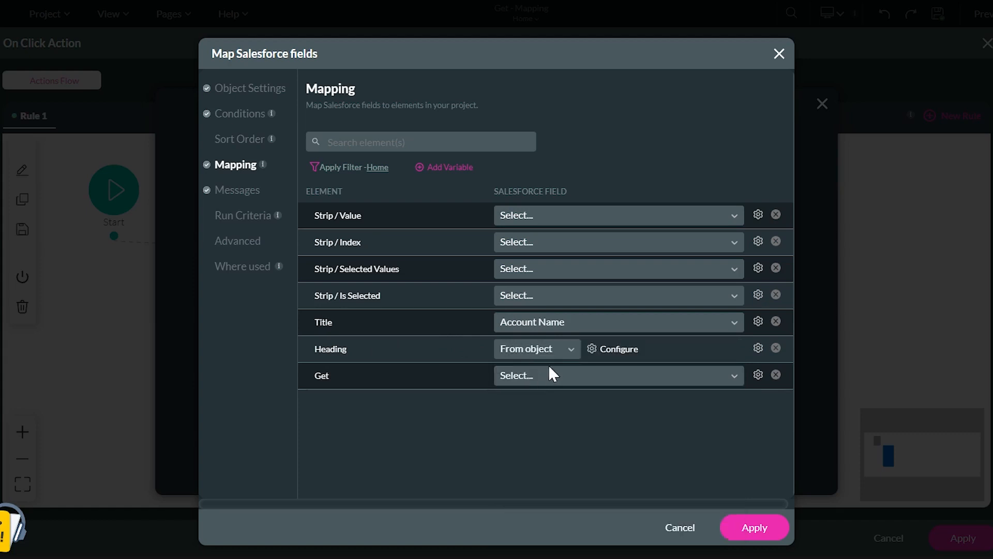
Step: Configure the Heading mapping with Contact as the object, Full Name as the return value and Account ID as the relation key
click(605, 353)
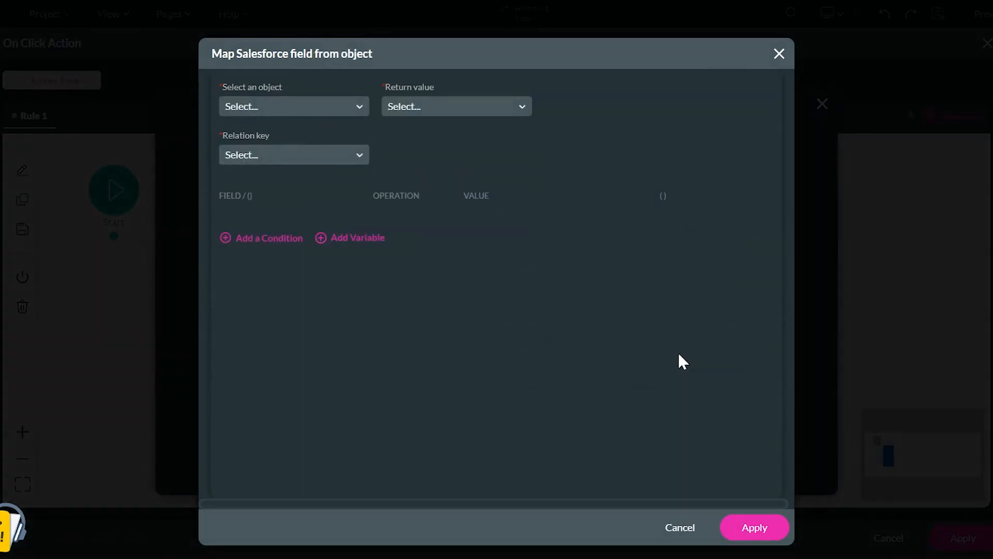
click(288, 106)
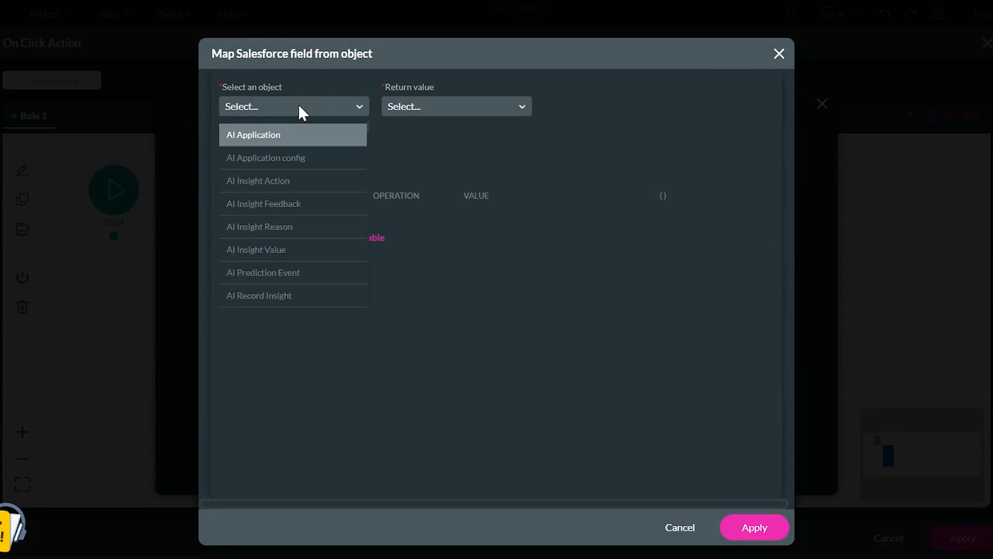
text(contac)
click(346, 216)
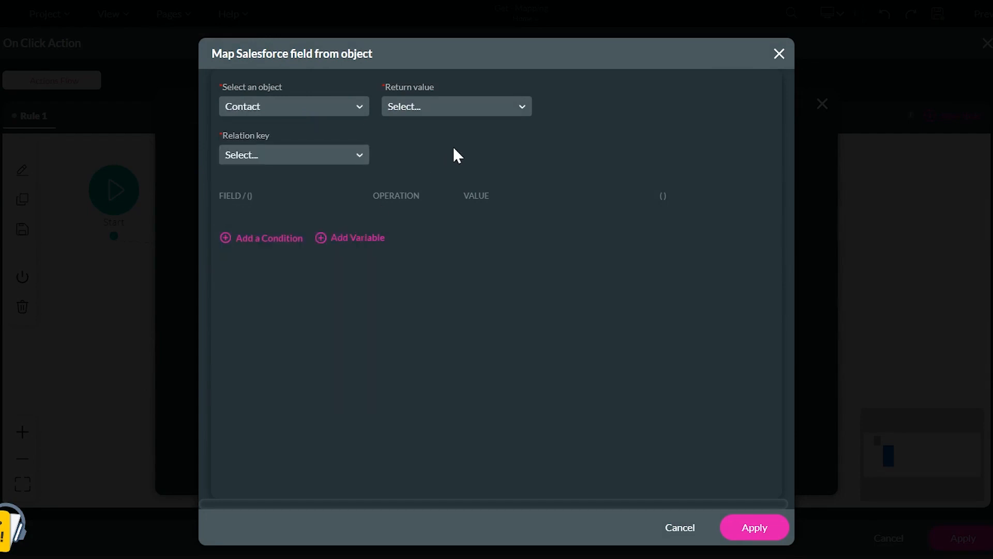
click(474, 102)
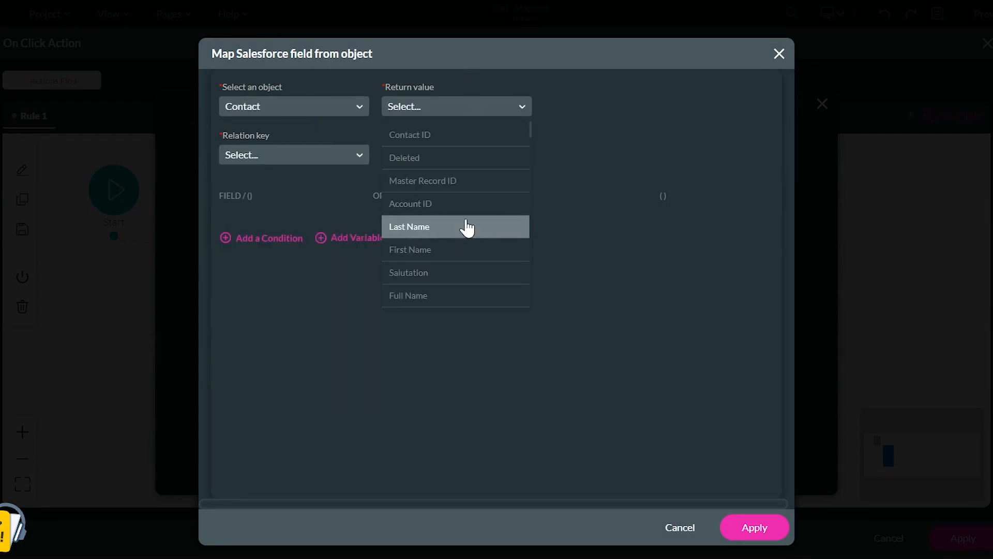
text(fu)
click(414, 140)
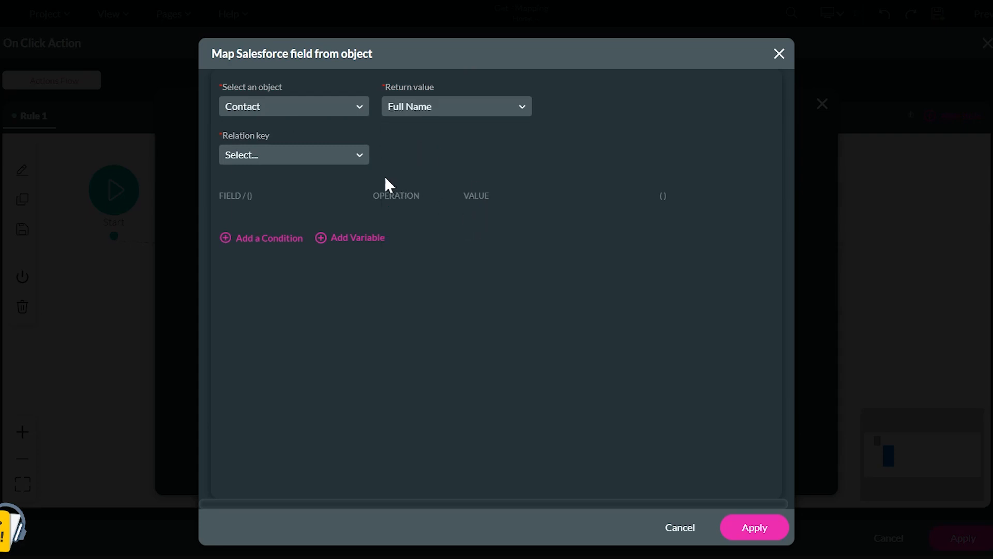
click(296, 160)
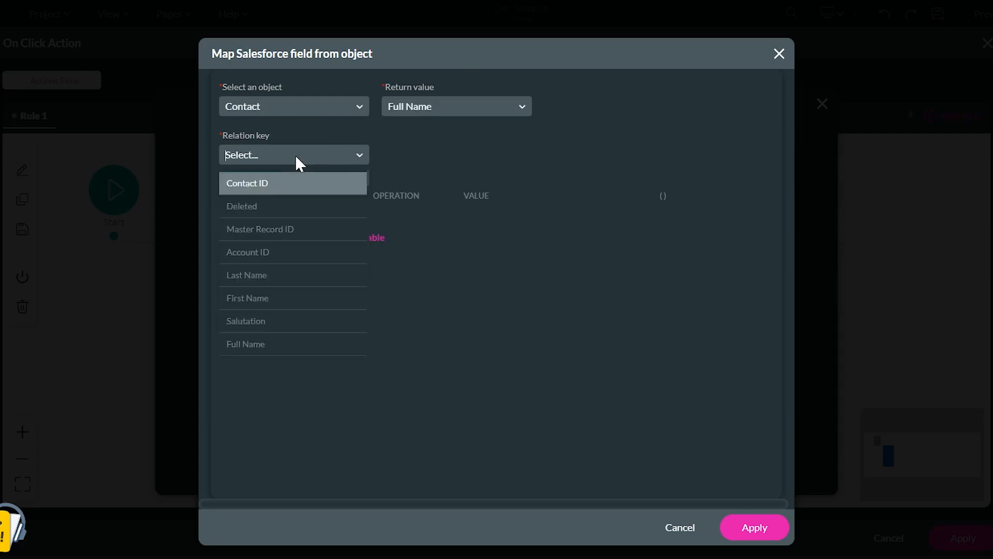
text(acc)
click(304, 186)
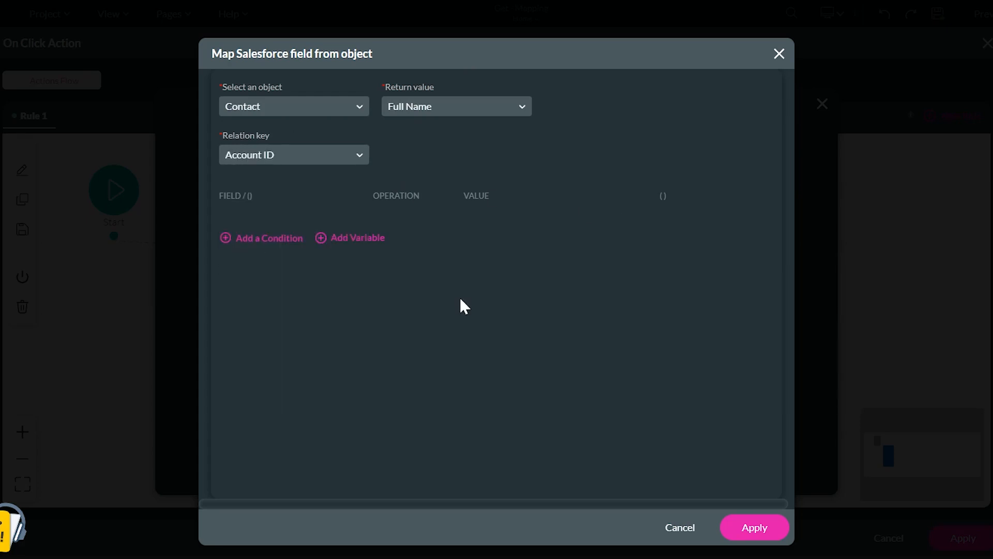
Step: Add a condition matching the contact's Account ID with Equals to a Parent field, and apply the Heading mapping
click(270, 247)
click(320, 228)
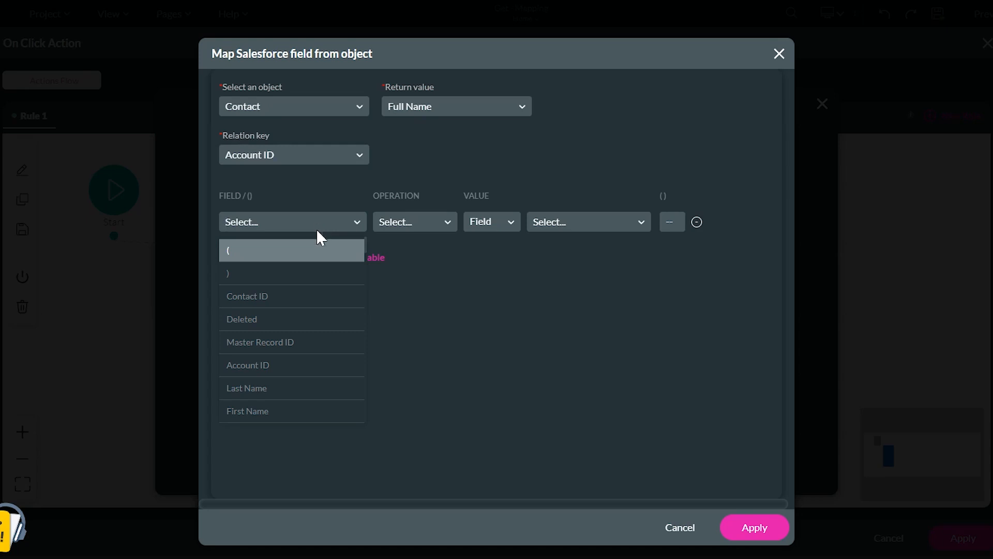
click(307, 368)
click(412, 222)
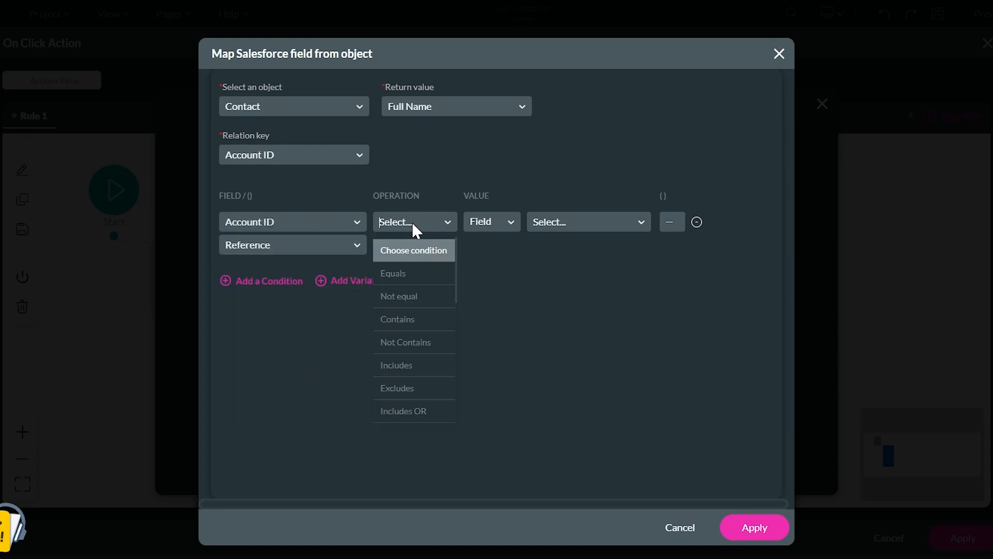
click(429, 274)
click(488, 222)
click(492, 298)
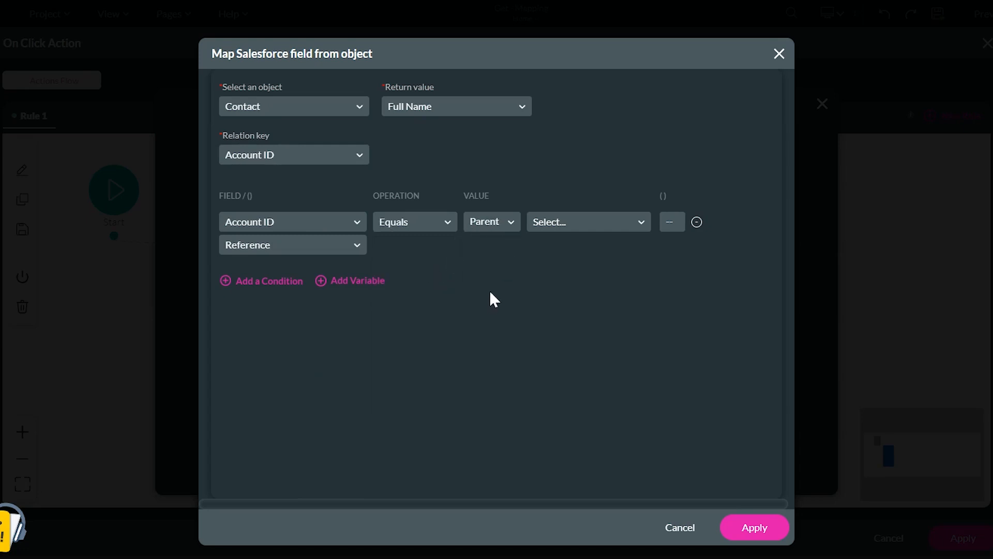
click(558, 222)
click(558, 245)
click(759, 539)
Step: Apply the Account integration, finish editing the Salesforce node, and apply the Get button's On Click action
click(752, 526)
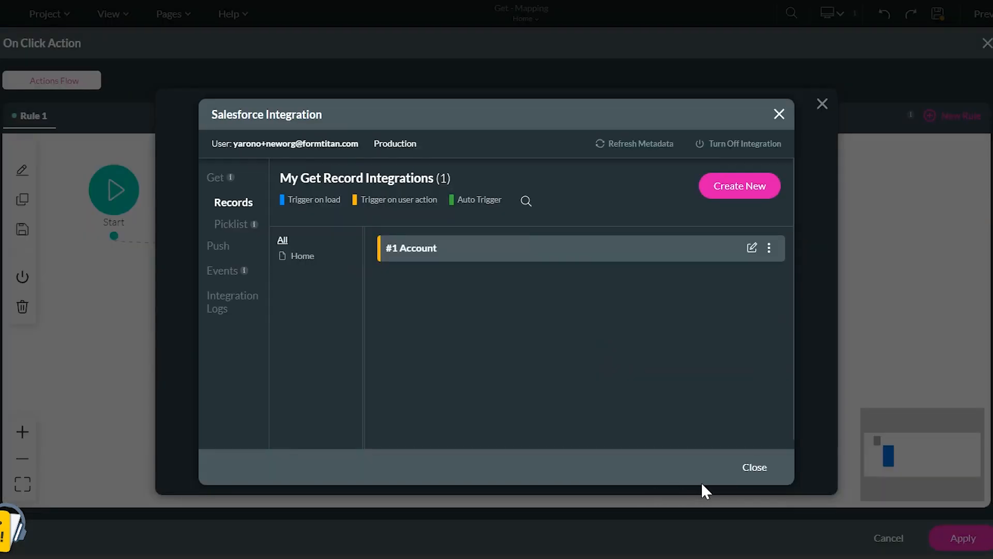
click(740, 470)
click(533, 460)
click(527, 462)
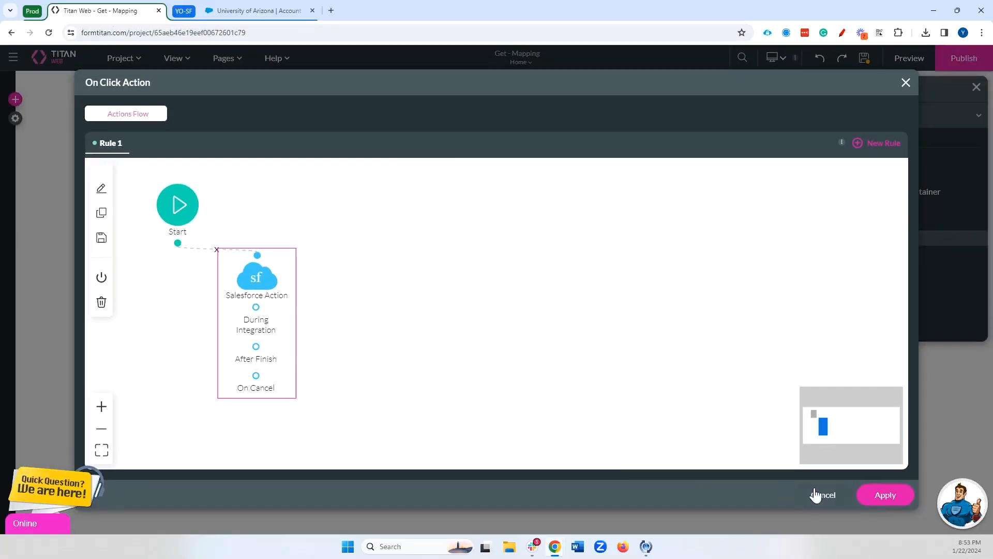
click(961, 539)
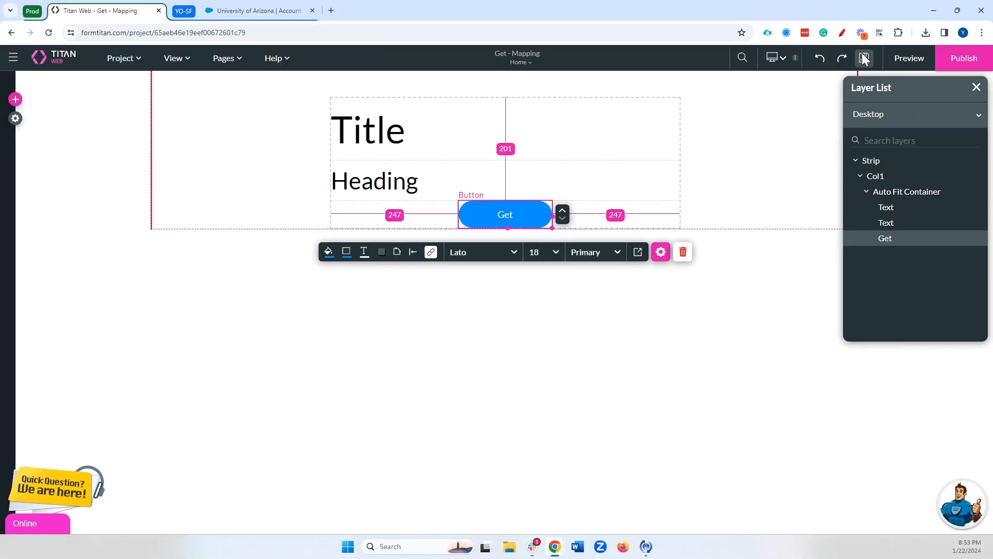
Step: Save and preview the project, then run Get to check the account name in the title and the contact name in the heading
click(938, 14)
click(898, 64)
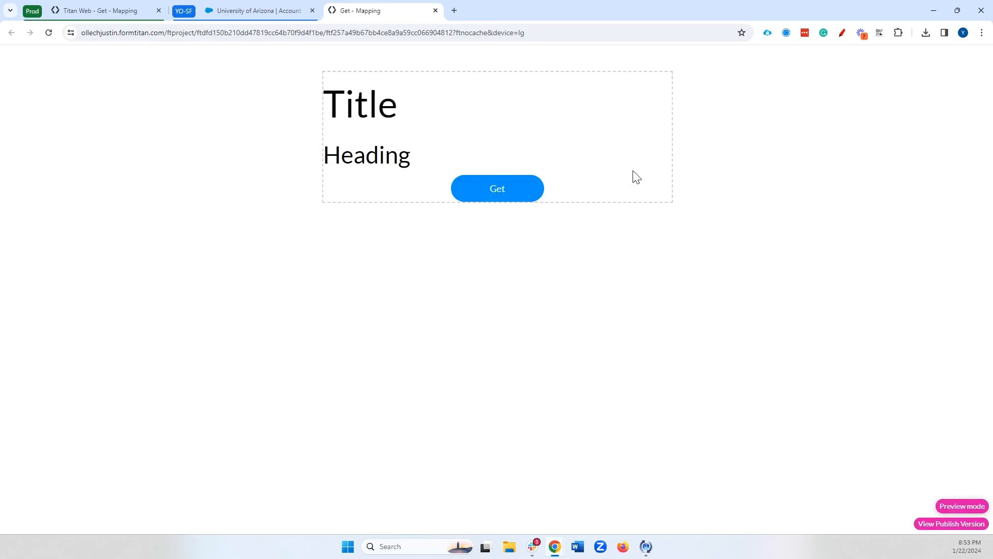
click(503, 187)
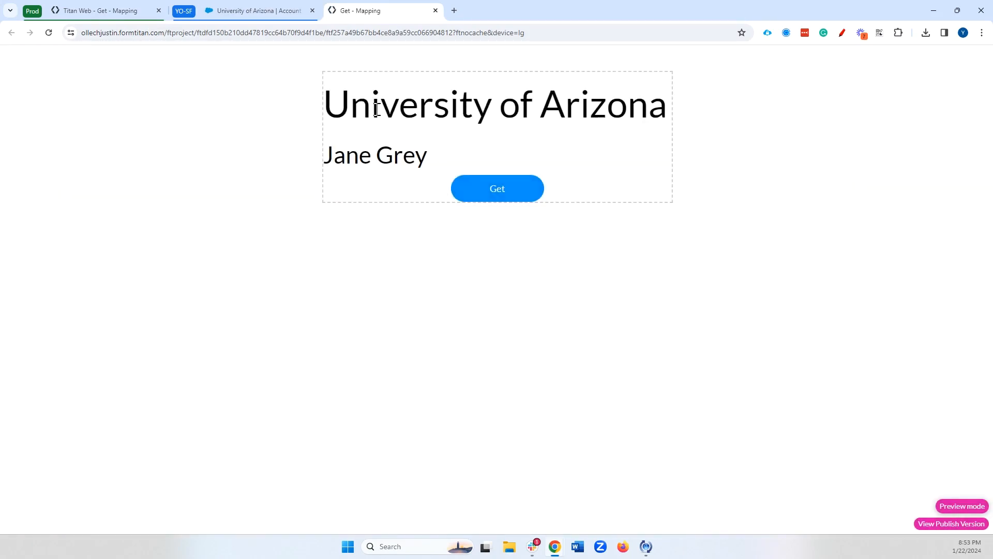
drag(331, 109, 665, 122)
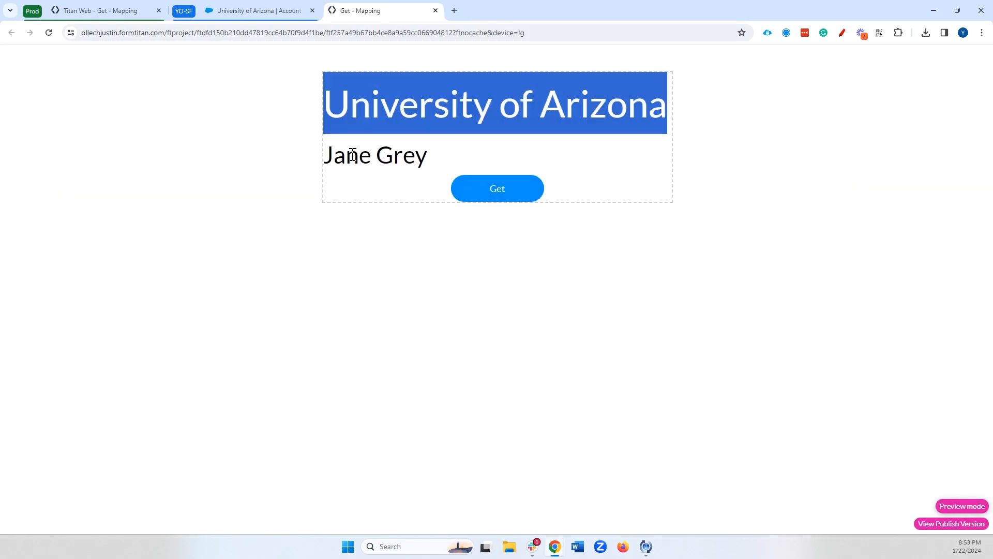
drag(330, 157, 427, 157)
click(427, 160)
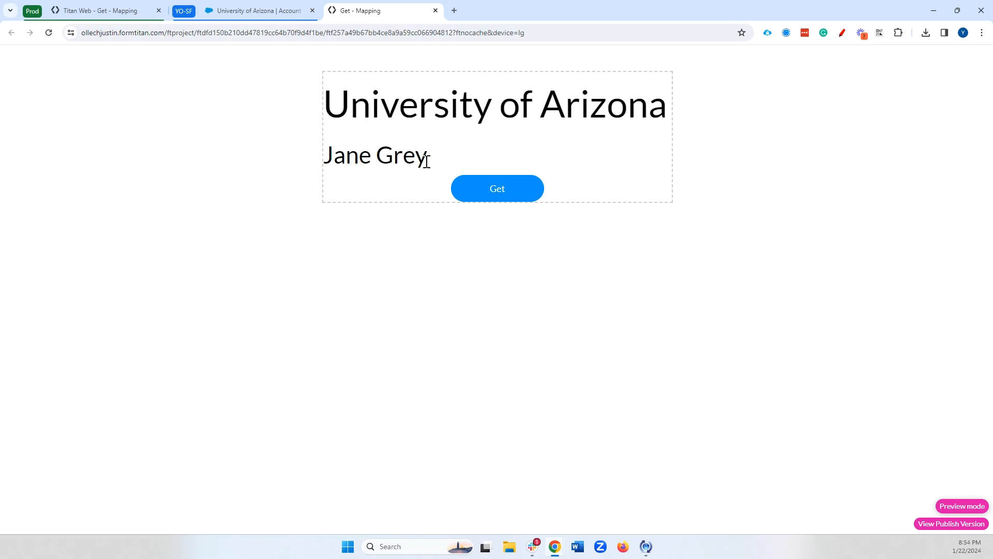